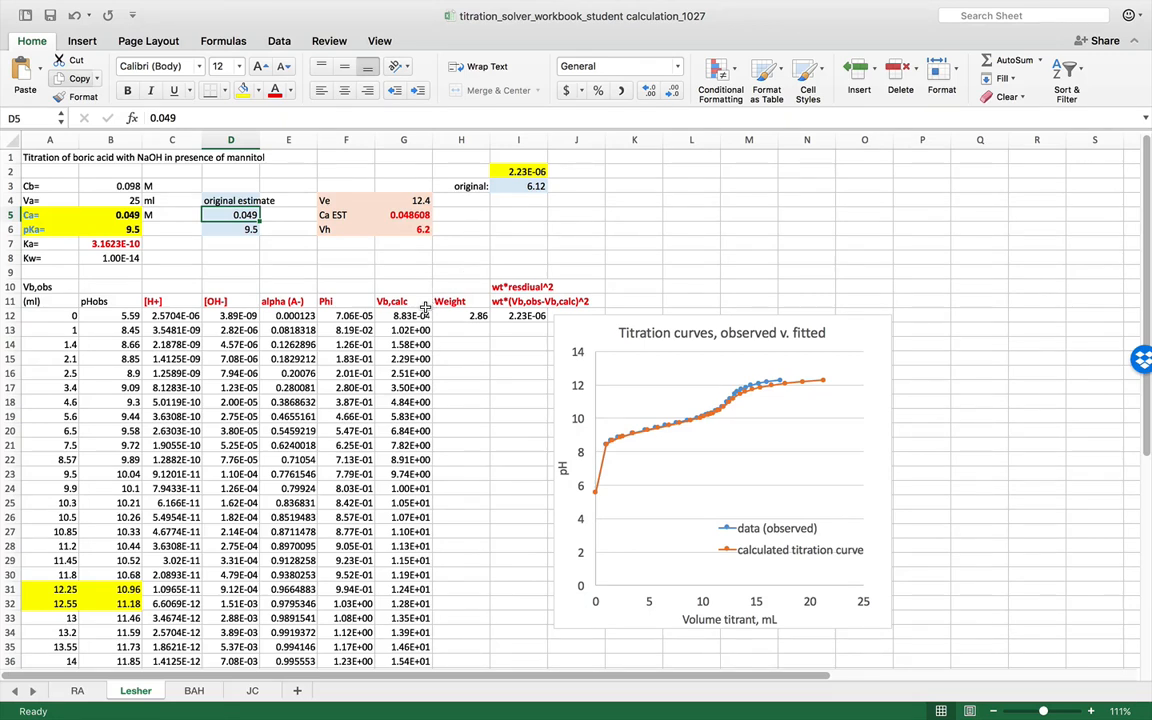
- Examine the alpha (A-) formula in E12 and the cells it references
{"action": "left_click", "coordinate": [274, 316]}
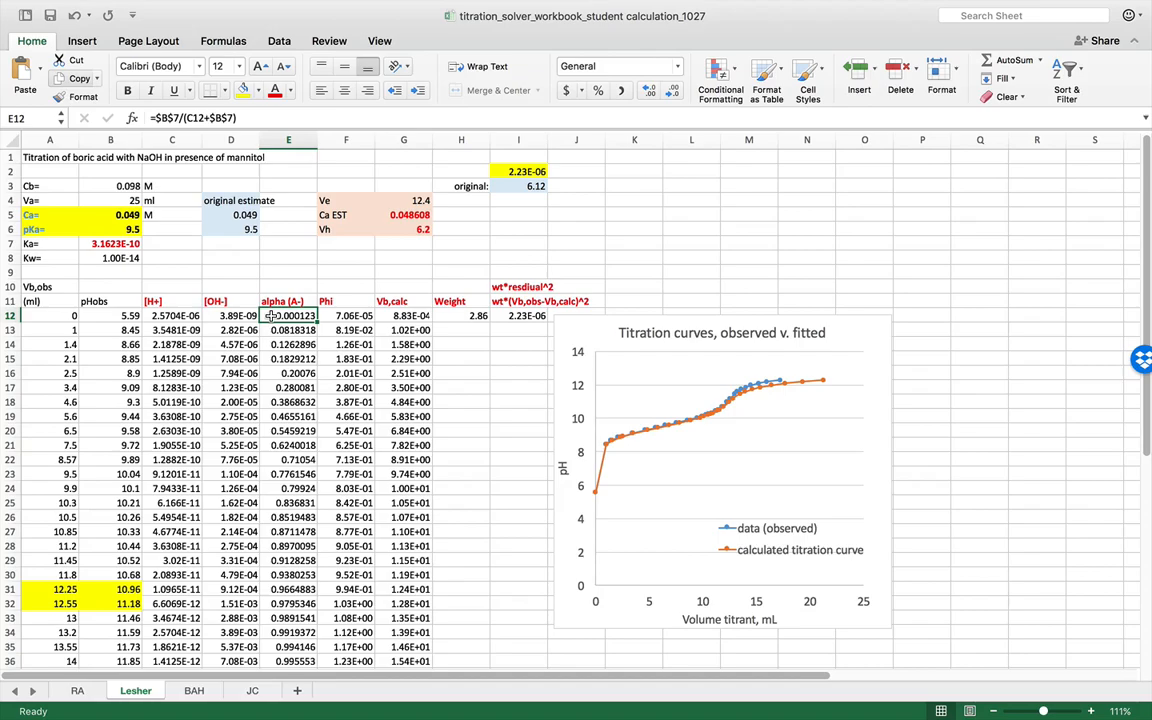
{"action": "scroll", "coordinate": [270, 316], "scroll_direction": "down", "scroll_amount": 5}
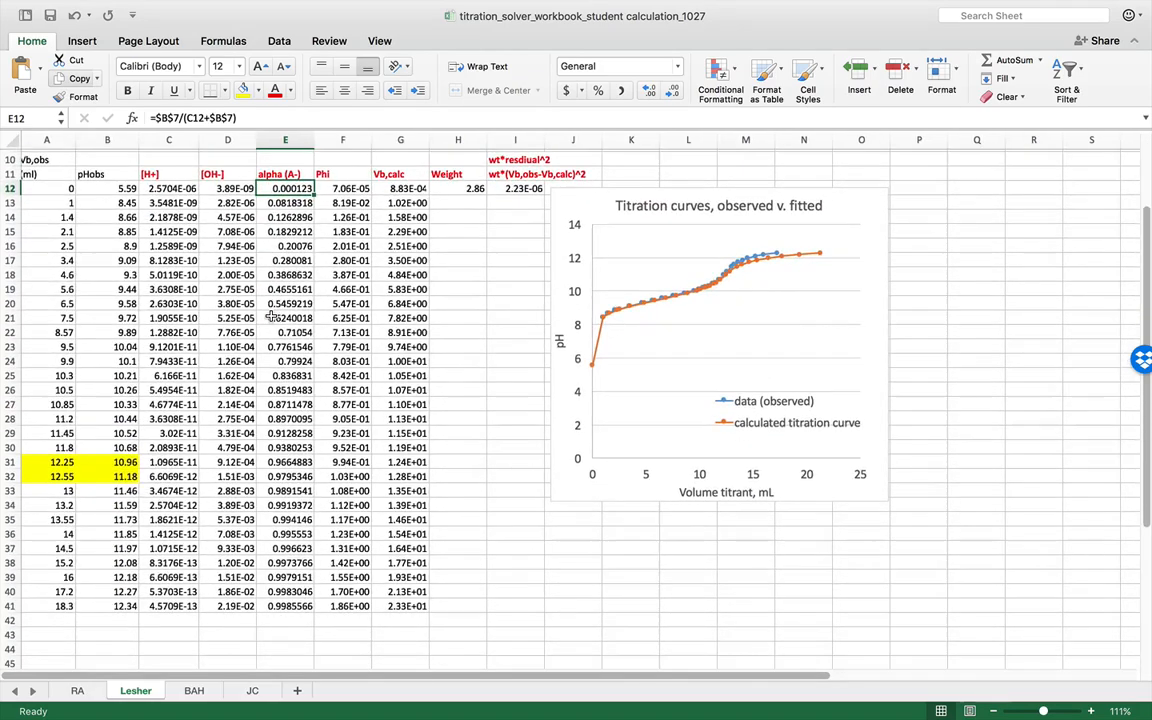
{"action": "scroll", "coordinate": [272, 316], "scroll_direction": "down", "scroll_amount": 2}
{"action": "scroll", "coordinate": [254, 468], "scroll_direction": "up", "scroll_amount": 5}
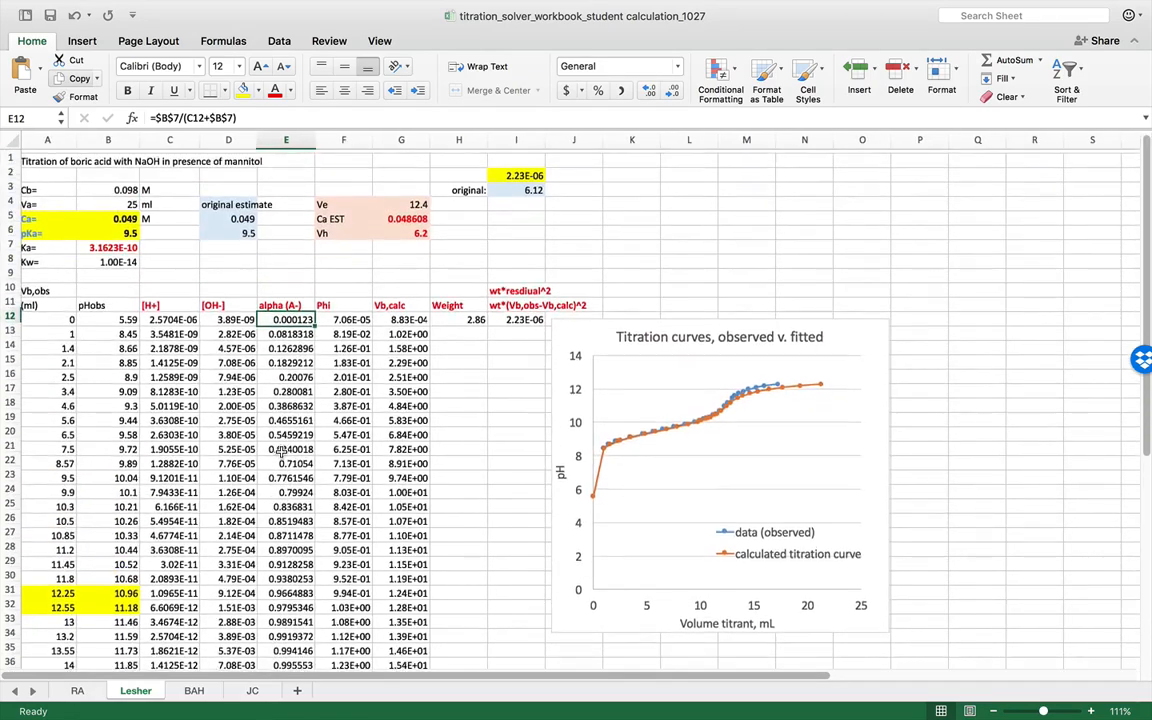
{"action": "left_click", "coordinate": [270, 117]}
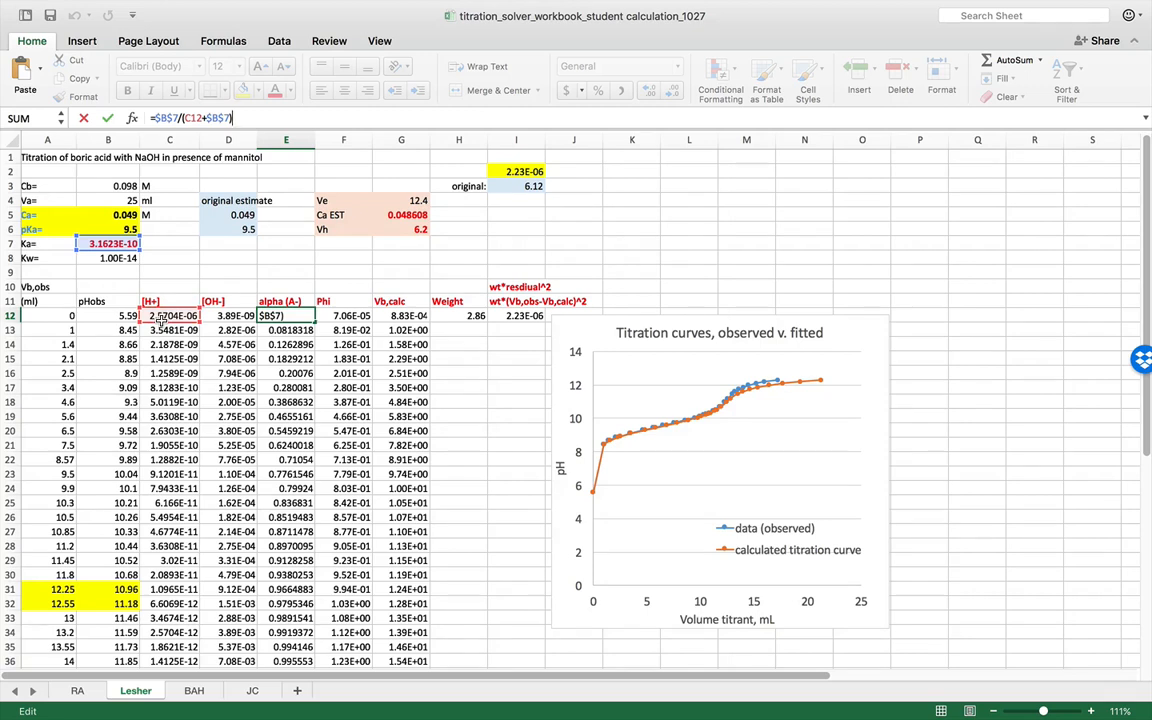
- Inspect the Phi formulas in F12 and F31, tracing the cells referenced by F31
{"action": "key", "text": "Tab"}
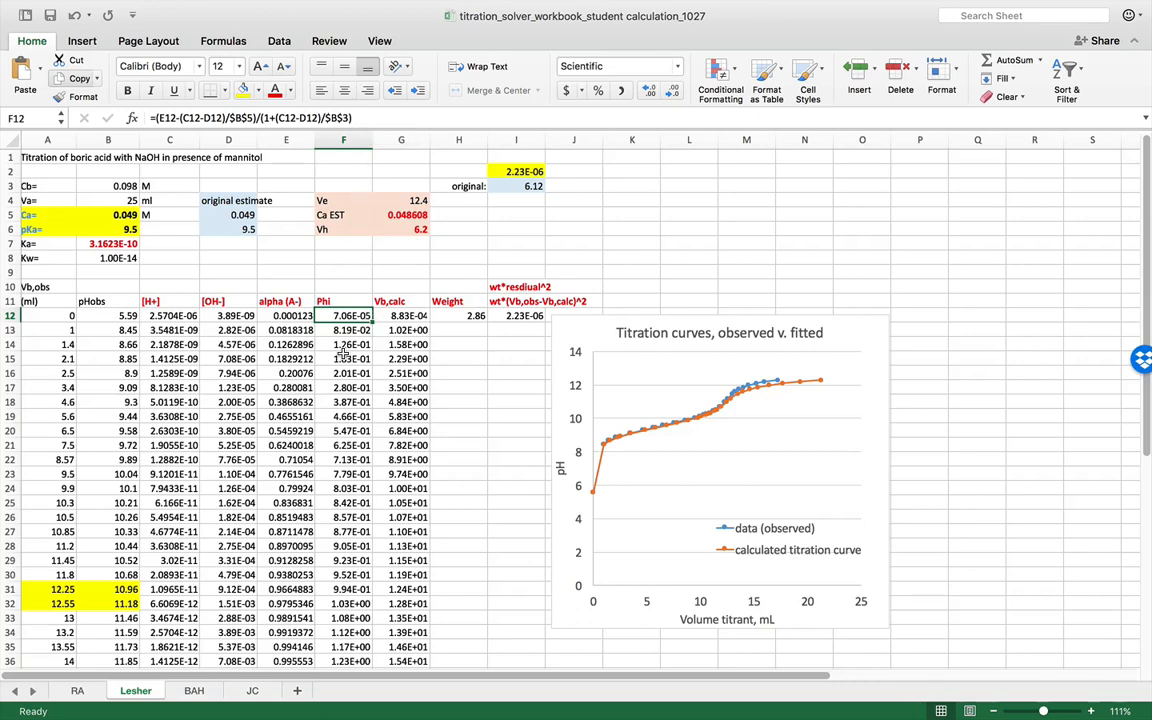
{"action": "scroll", "coordinate": [343, 340], "scroll_direction": "down", "scroll_amount": 1}
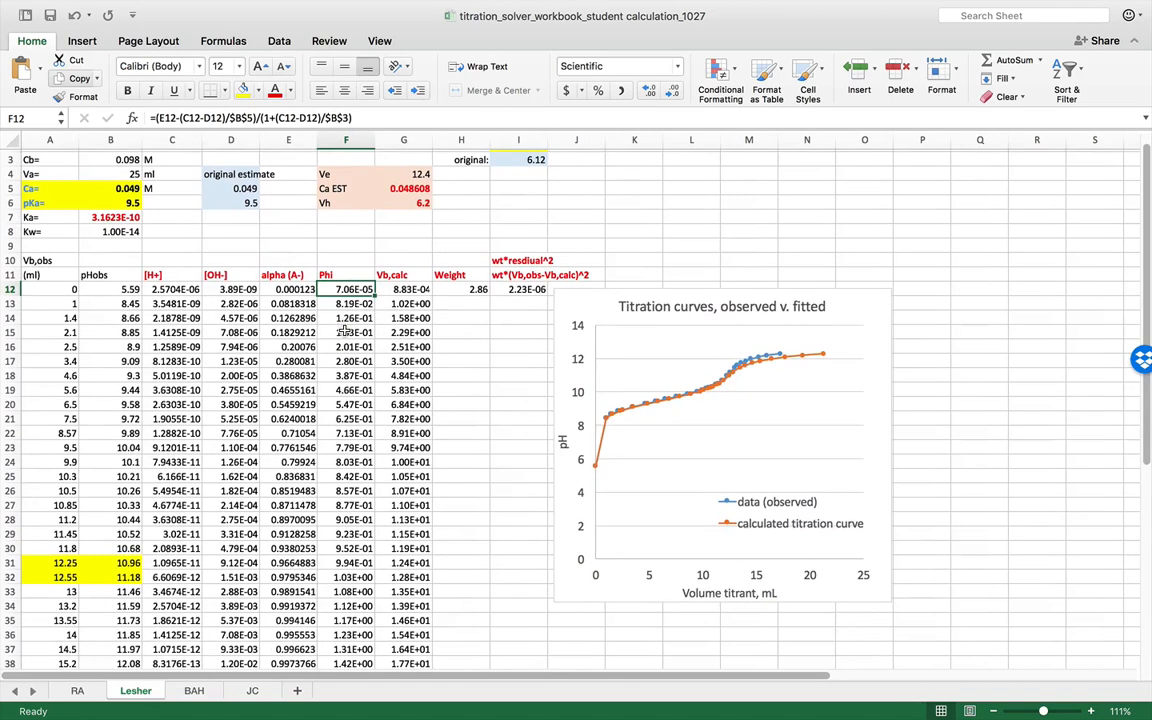
{"action": "scroll", "coordinate": [343, 332], "scroll_direction": "down", "scroll_amount": 1}
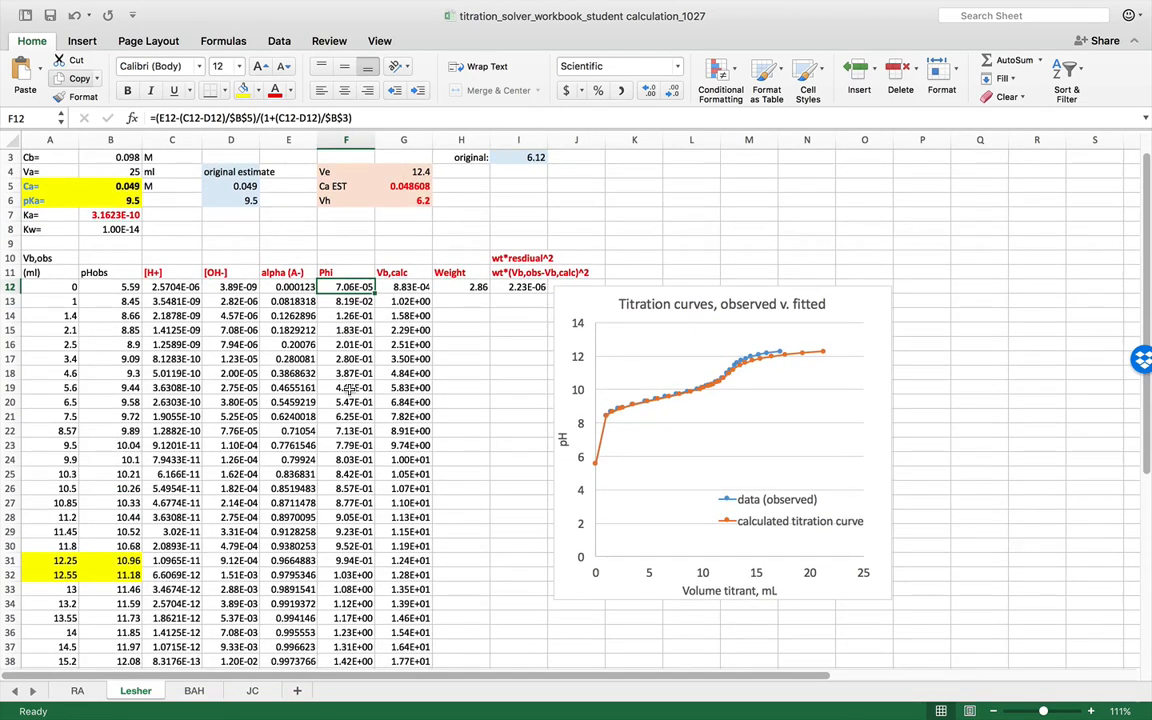
{"action": "left_click", "coordinate": [344, 561]}
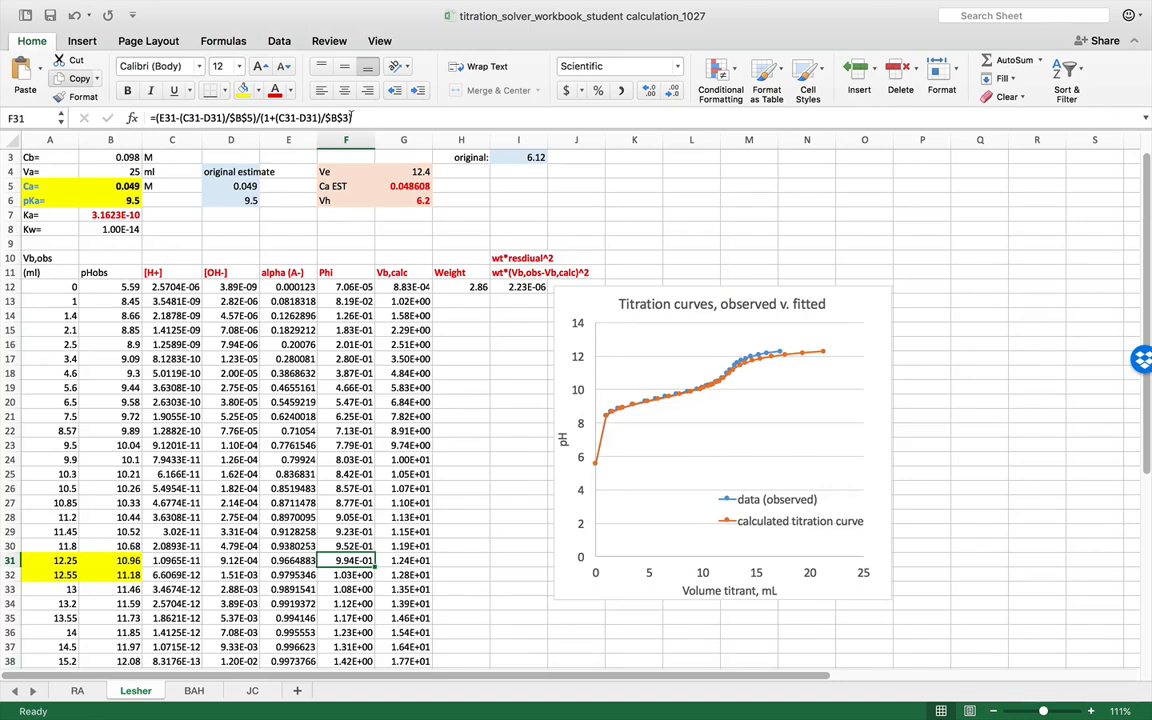
{"action": "left_click", "coordinate": [359, 115]}
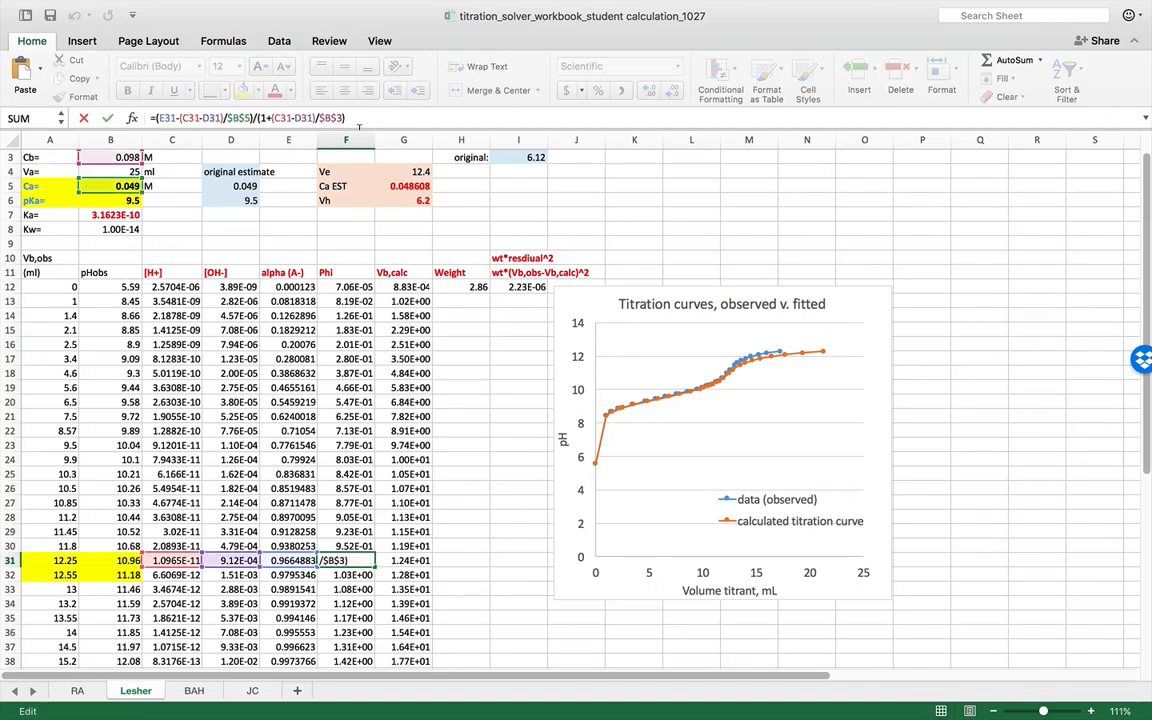
{"action": "scroll", "coordinate": [305, 278], "scroll_direction": "up", "scroll_amount": 2}
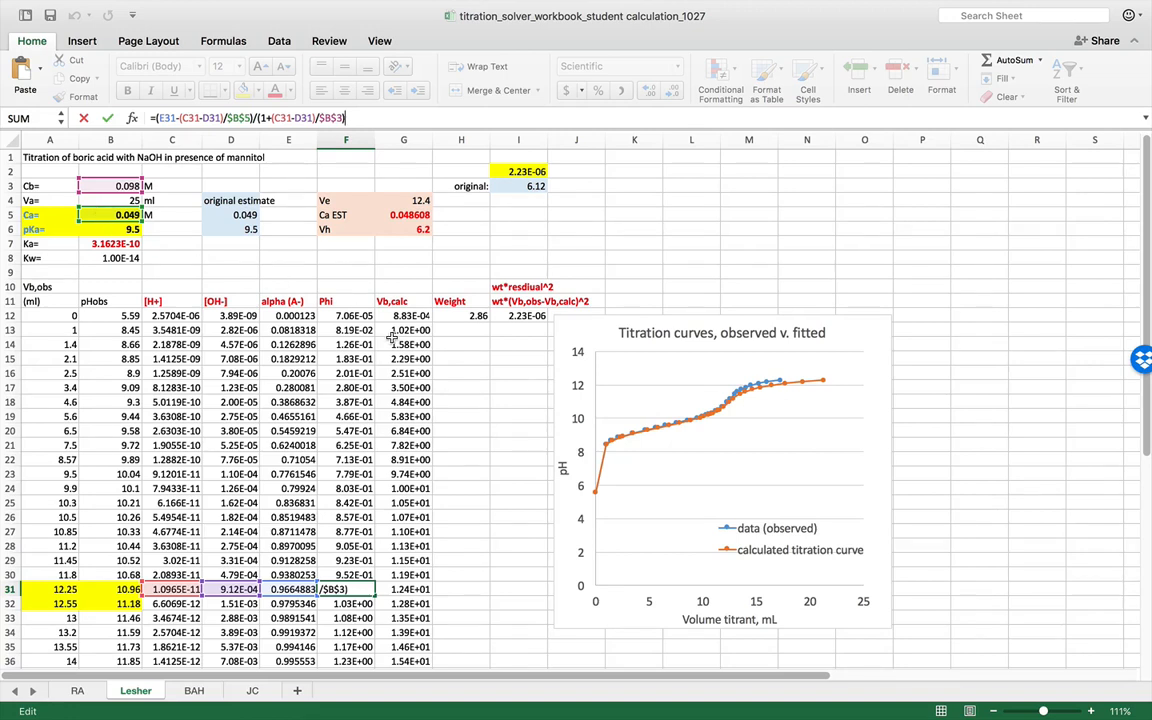
{"action": "key", "text": "Return"}
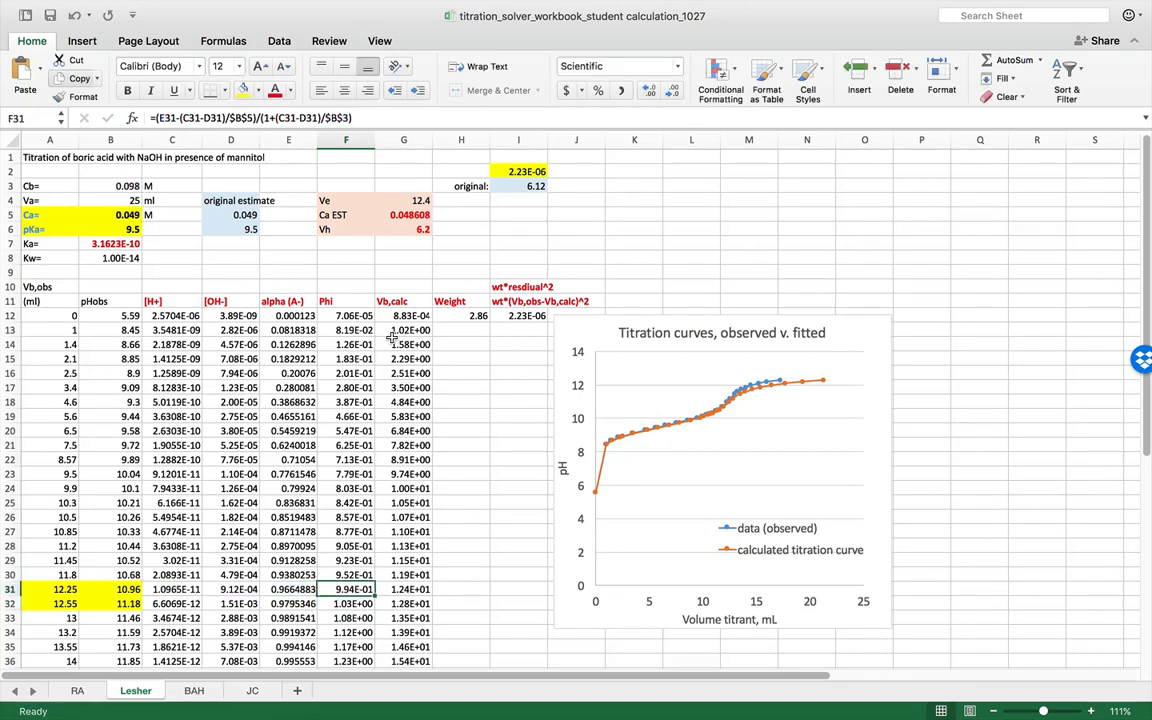
- Review the Vb,calc formula in G15 with its references, and check the adjustable Ca and pKa values in B5:B6
{"action": "left_click", "coordinate": [393, 335]}
{"action": "key", "text": "Down"}
{"action": "key", "text": "Down"}
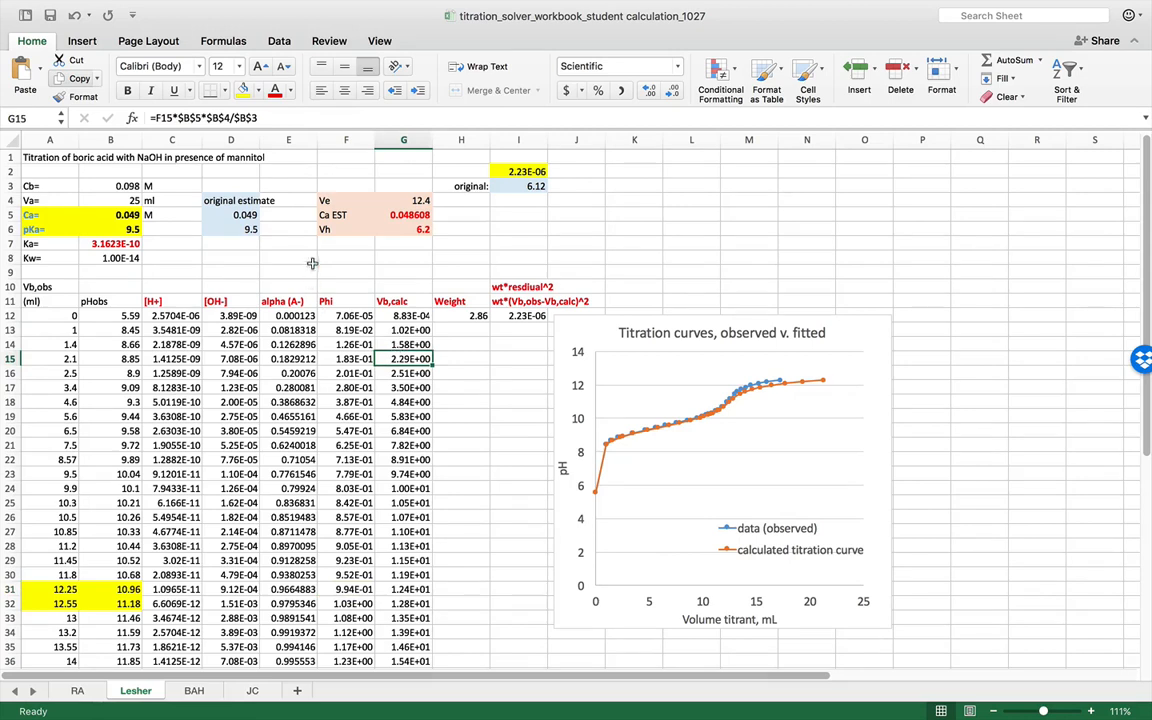
{"action": "left_click", "coordinate": [298, 116]}
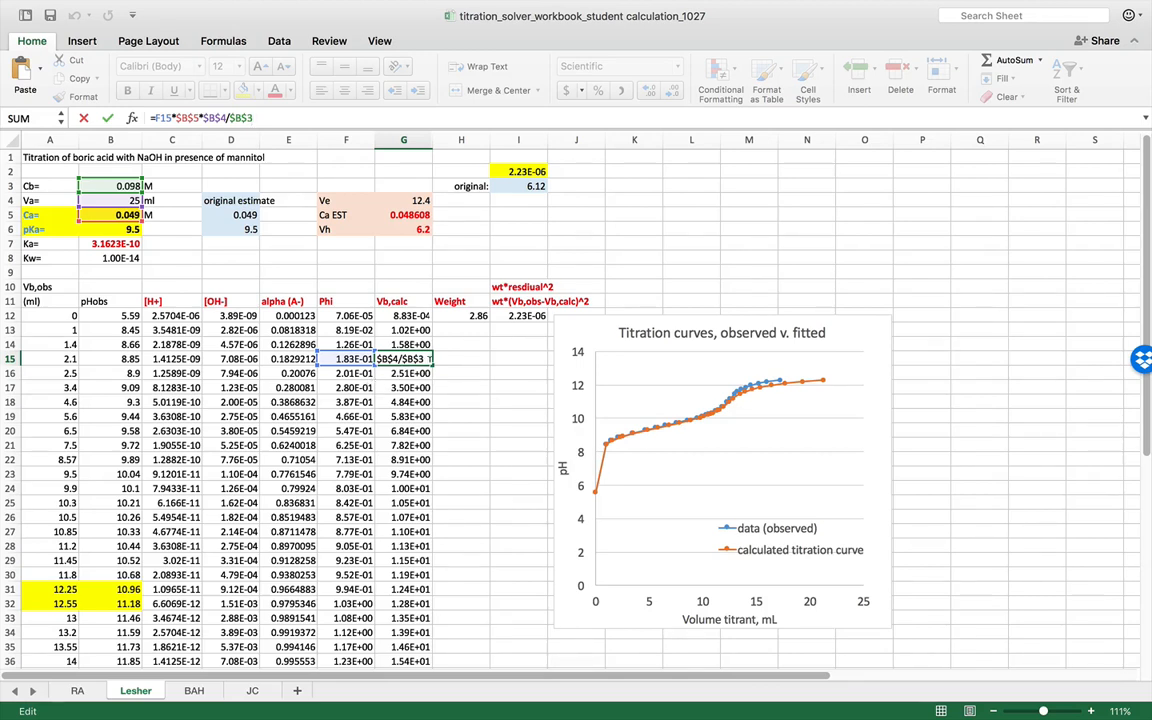
{"action": "key", "text": "Return"}
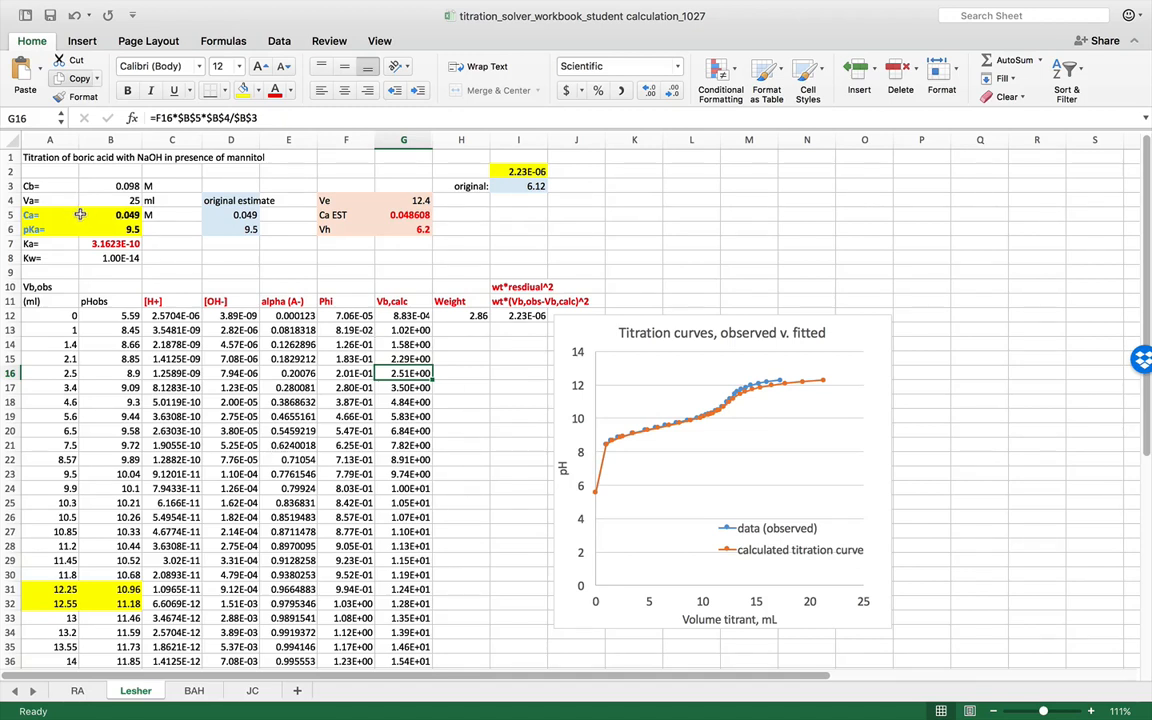
{"action": "left_click_drag", "start_coordinate": [87, 213], "coordinate": [93, 228]}
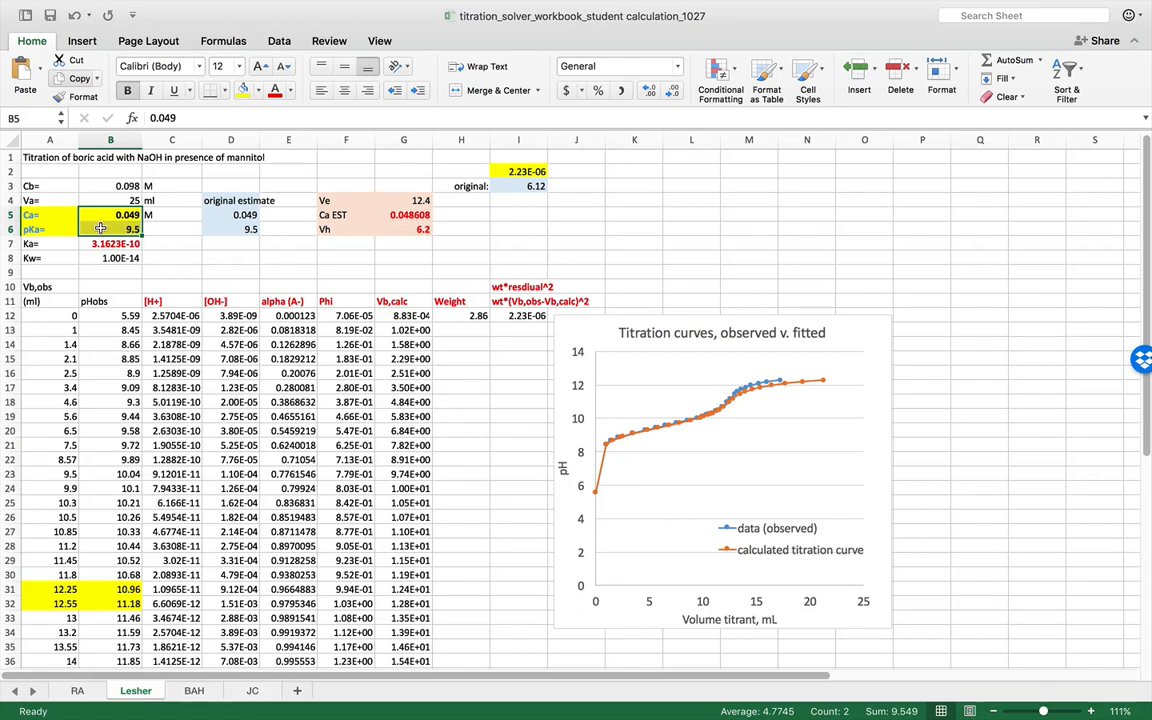
{"action": "left_click", "coordinate": [100, 229]}
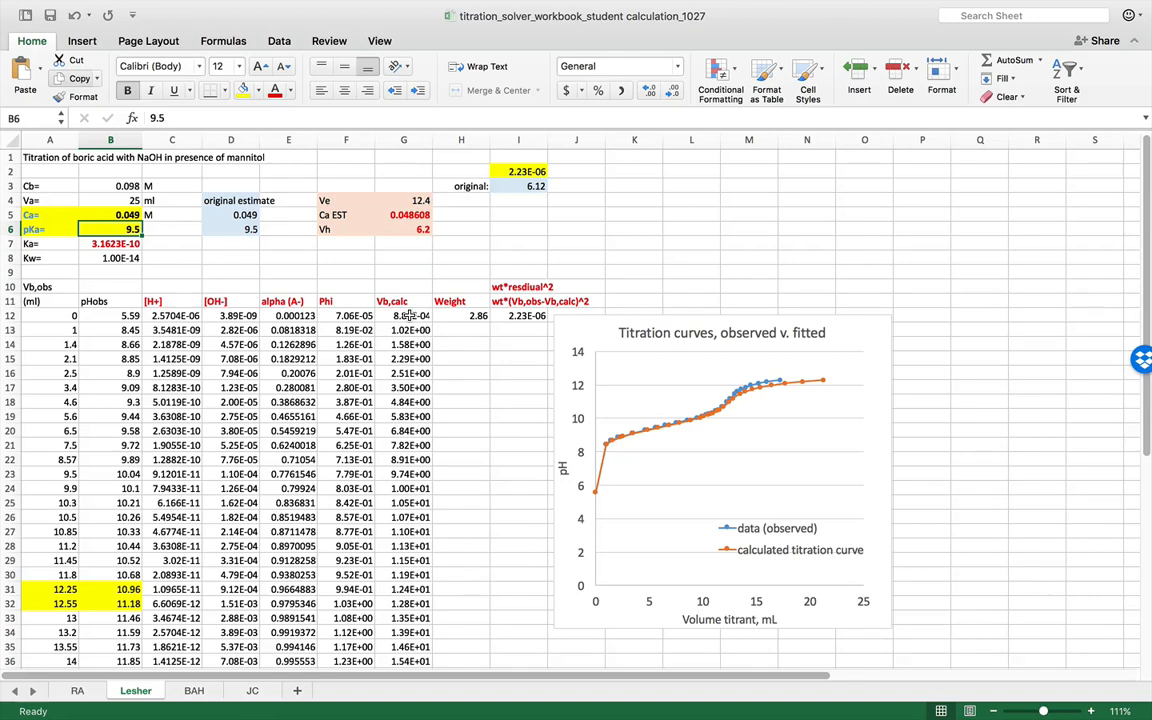
- Check which cells the weighted squared residual formula in I12 references, and inspect the steep part of the calculated titration curve
{"action": "double_click", "coordinate": [528, 316]}
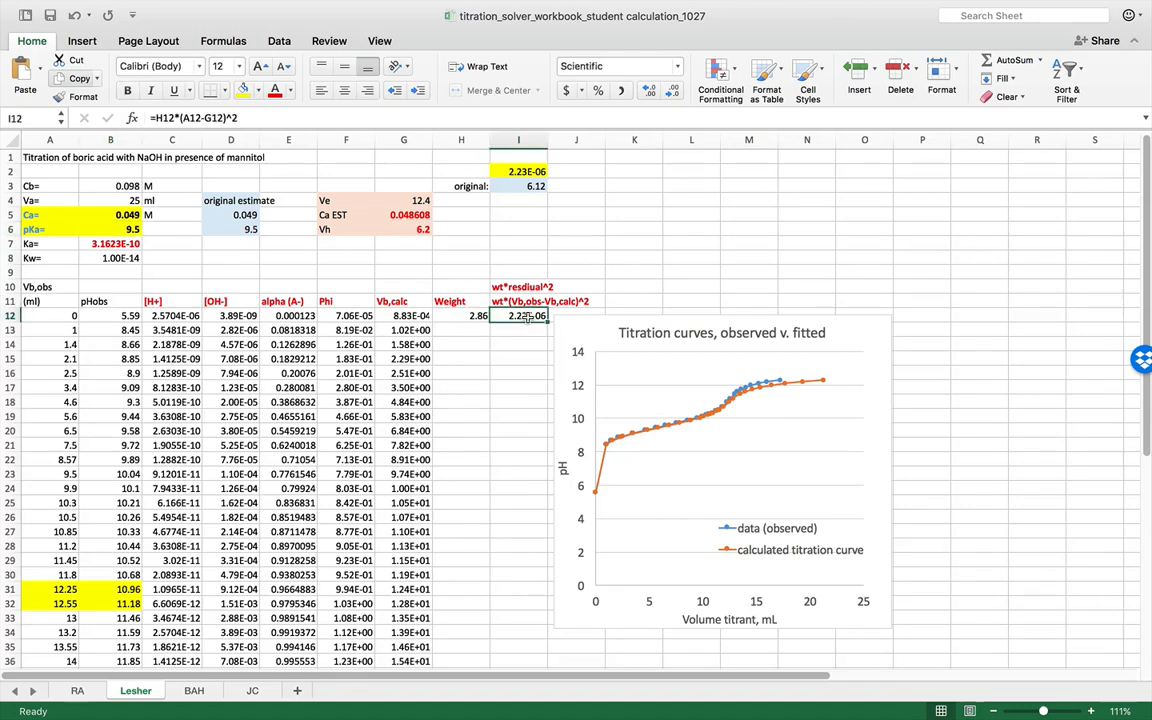
{"action": "left_click", "coordinate": [213, 118]}
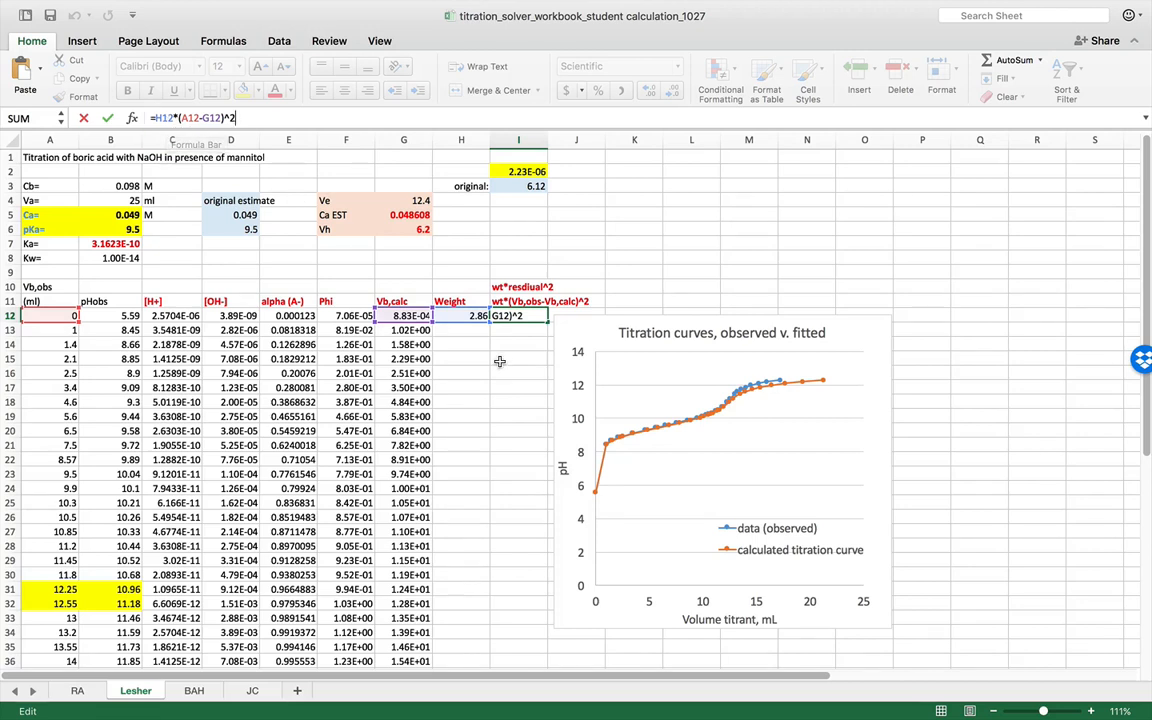
{"action": "key", "text": "Return"}
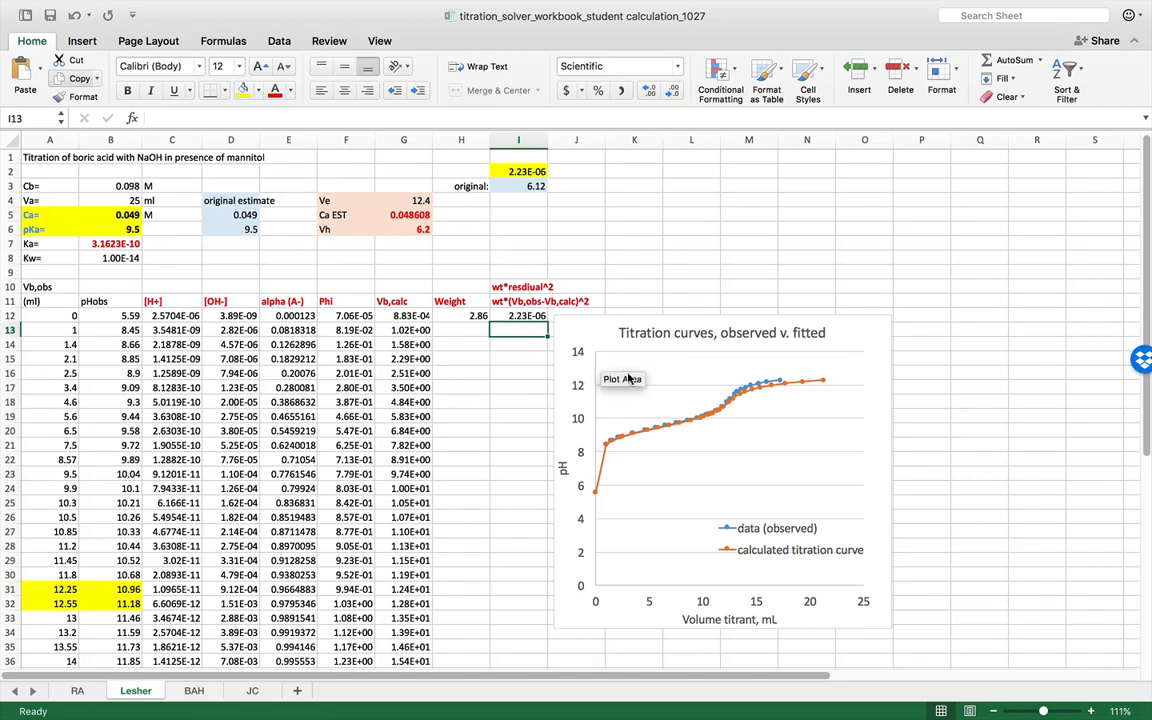
{"action": "mouse_move", "coordinate": [730, 405]}
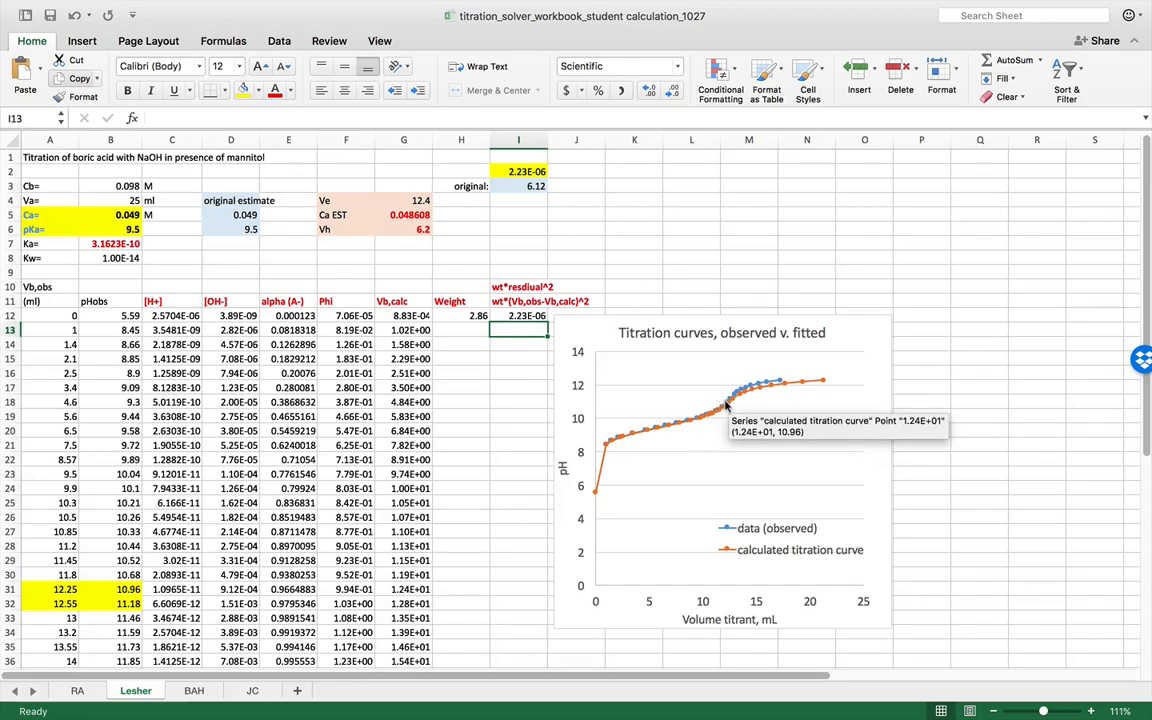
- Review the Weight formula =(B13-B12)/(A13-A12) in H12 and fill it down the column through H41
{"action": "left_click", "coordinate": [468, 315]}
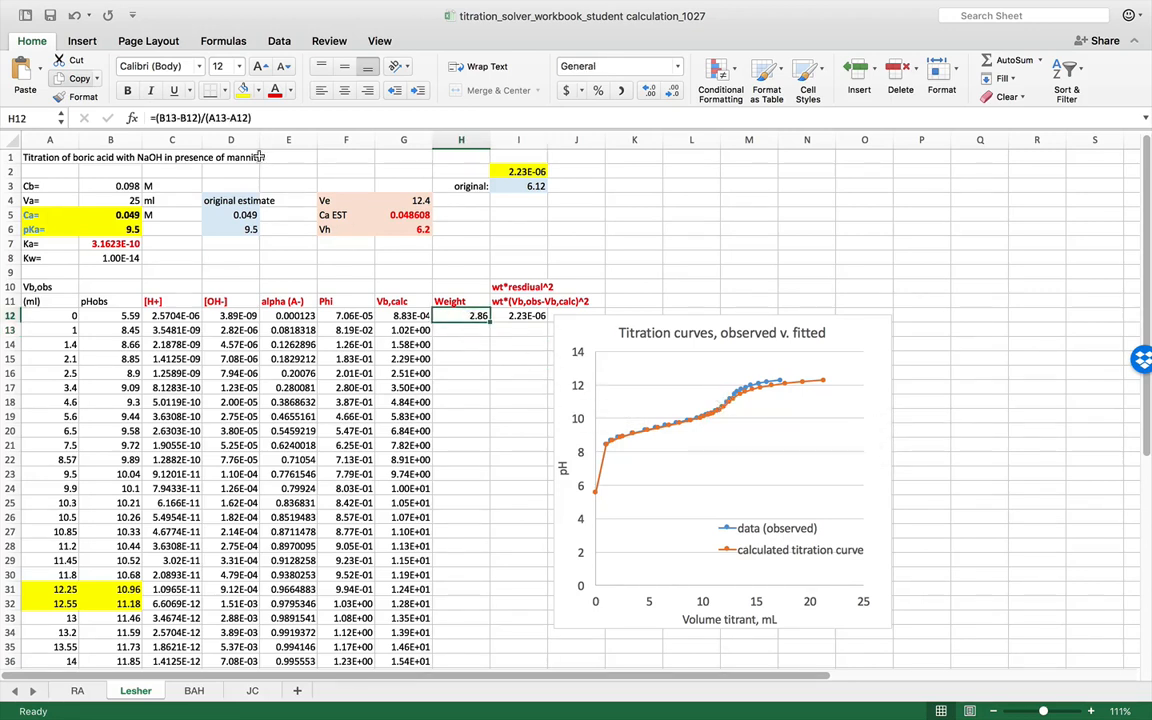
{"action": "left_click", "coordinate": [255, 117]}
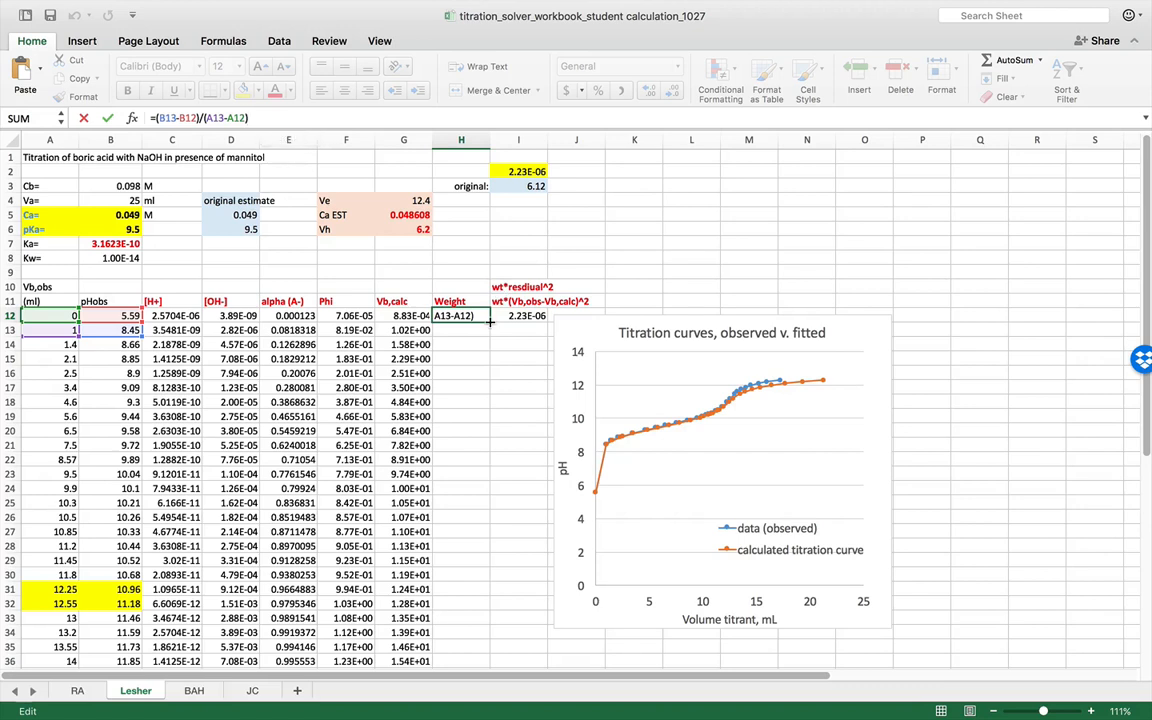
{"action": "left_click_drag", "start_coordinate": [490, 321], "coordinate": [478, 676]}
{"action": "scroll", "coordinate": [467, 522], "scroll_direction": "down", "scroll_amount": 3}
{"action": "scroll", "coordinate": [468, 523], "scroll_direction": "down", "scroll_amount": 3}
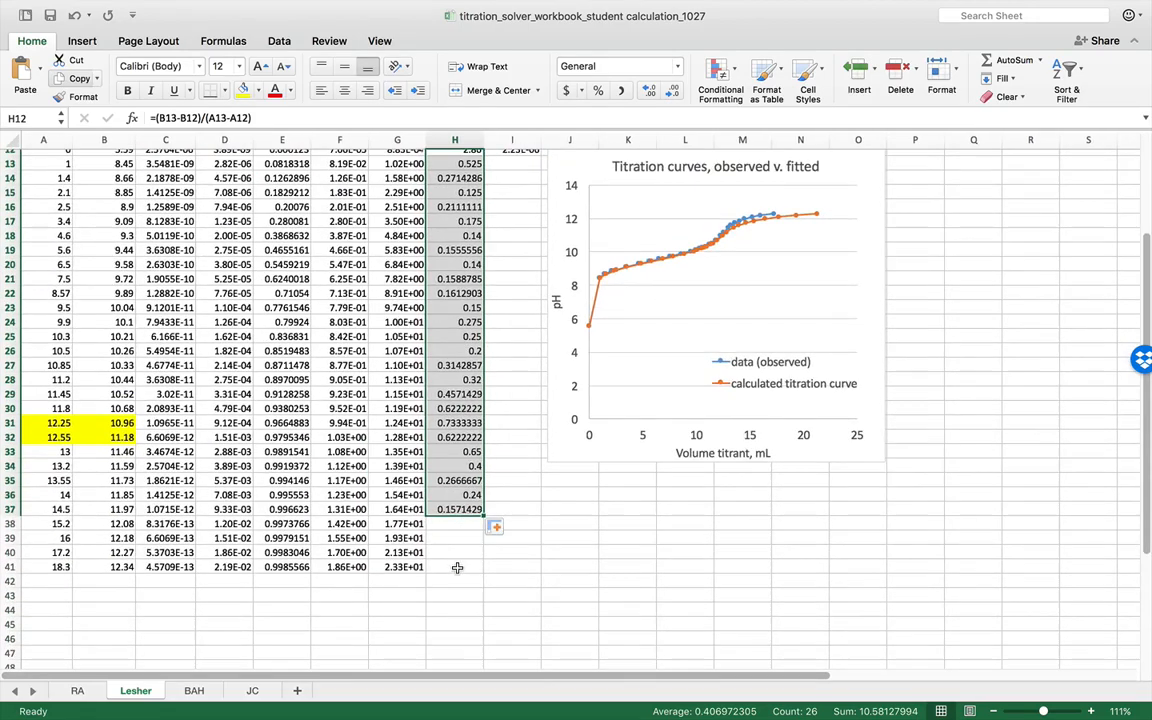
{"action": "left_click", "coordinate": [457, 568], "text": "shift"}
{"action": "key", "text": "ctrl+d"}
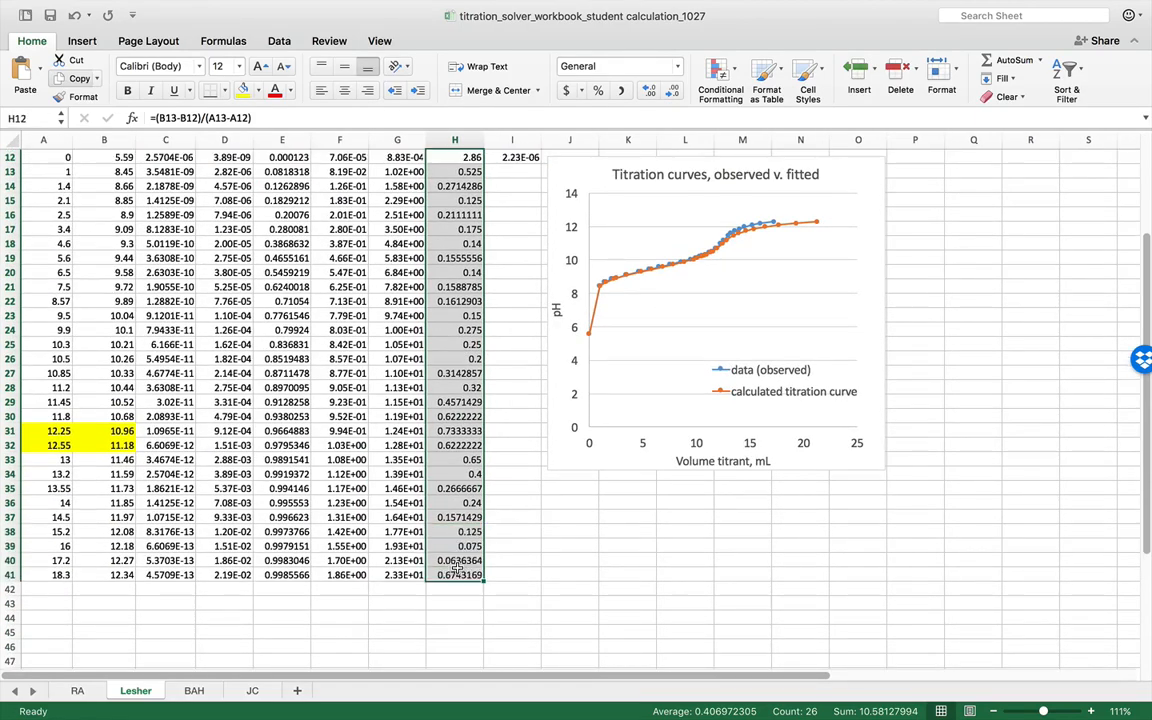
{"action": "scroll", "coordinate": [501, 465], "scroll_direction": "up", "scroll_amount": 5}
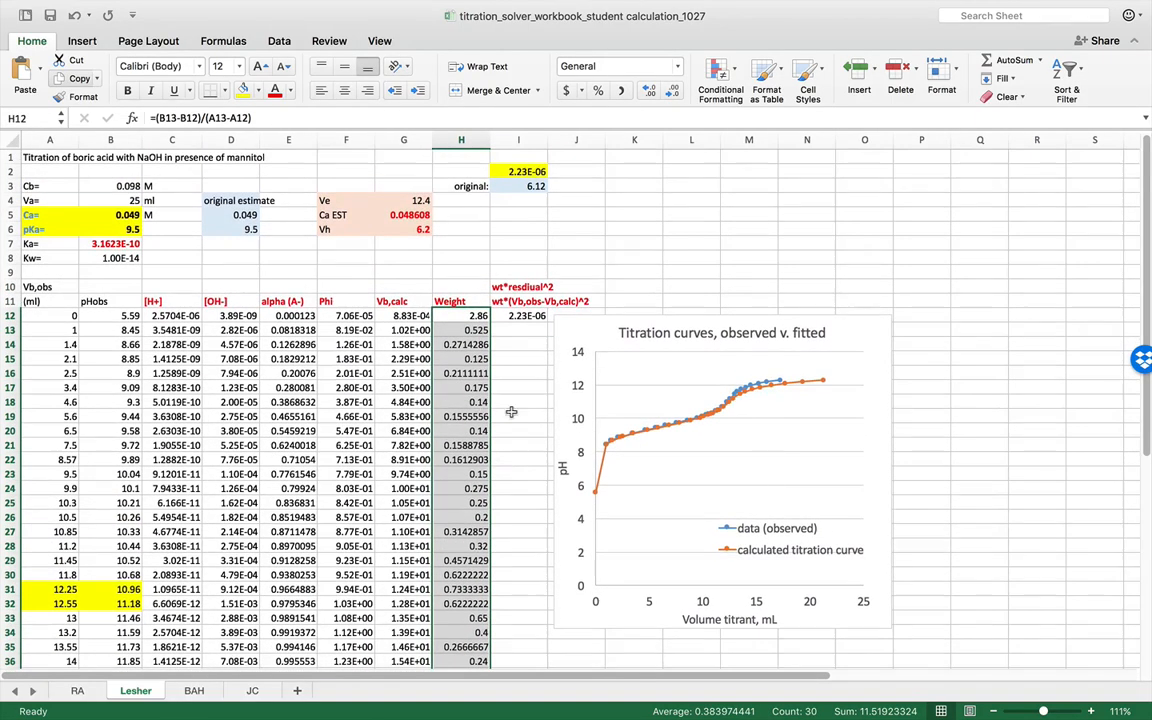
- Replace the formula for the first weight, in H12, with the value 0.5
{"action": "left_click", "coordinate": [452, 317]}
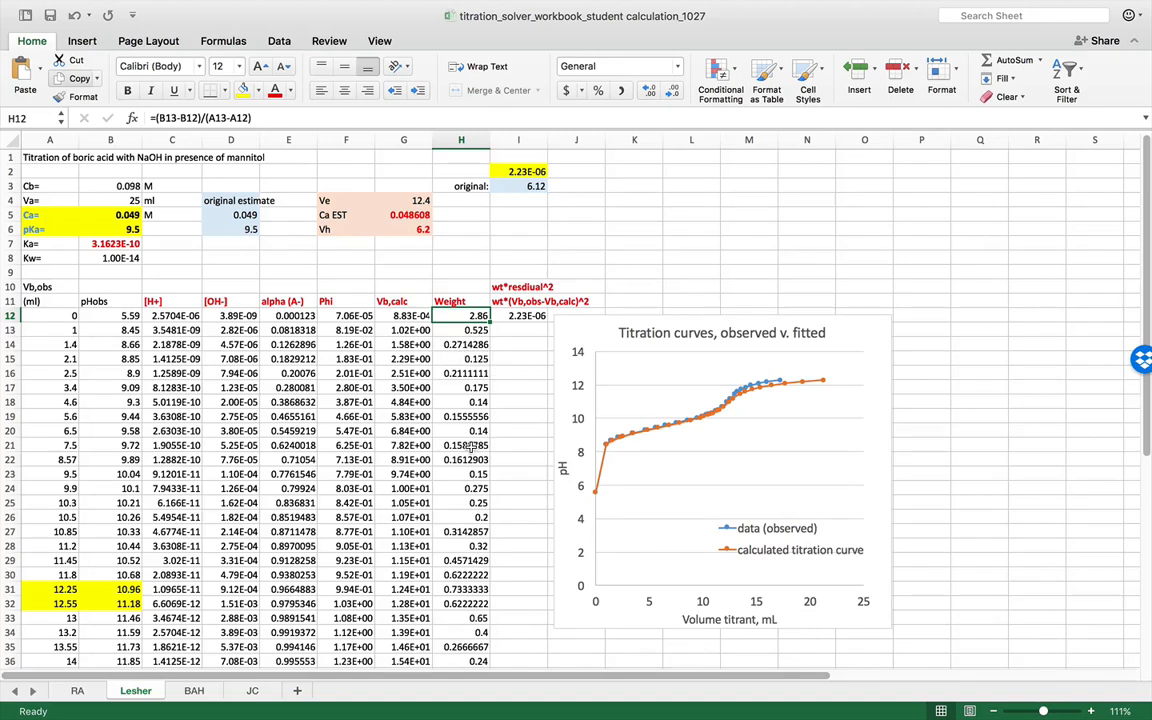
{"action": "type", "text": ".5"}
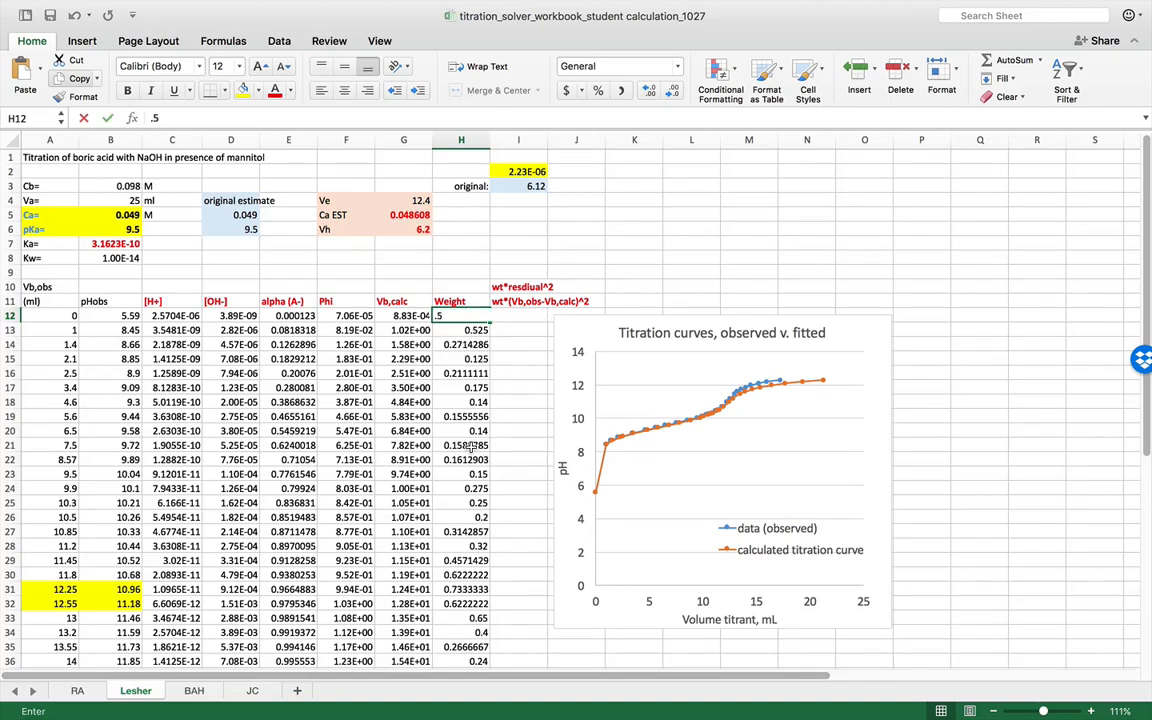
{"action": "key", "text": "Return"}
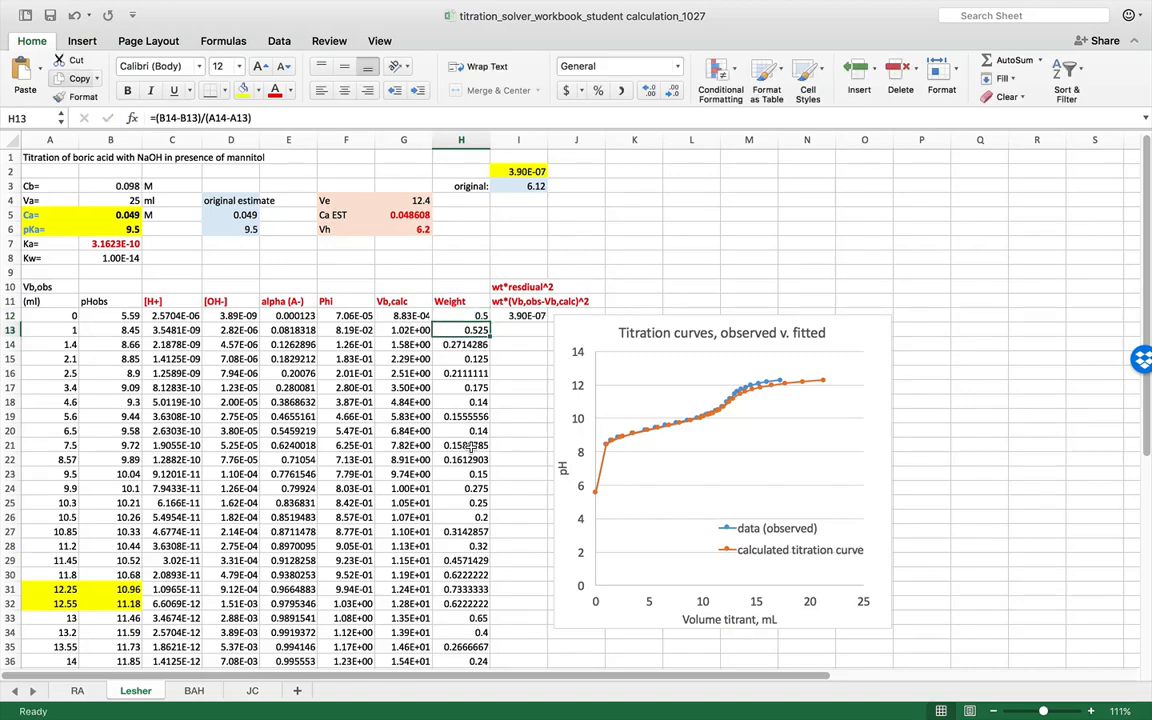
- Replace the formula for the last weight, in H41, with the value 0.064
{"action": "scroll", "coordinate": [452, 444], "scroll_direction": "down", "scroll_amount": 1}
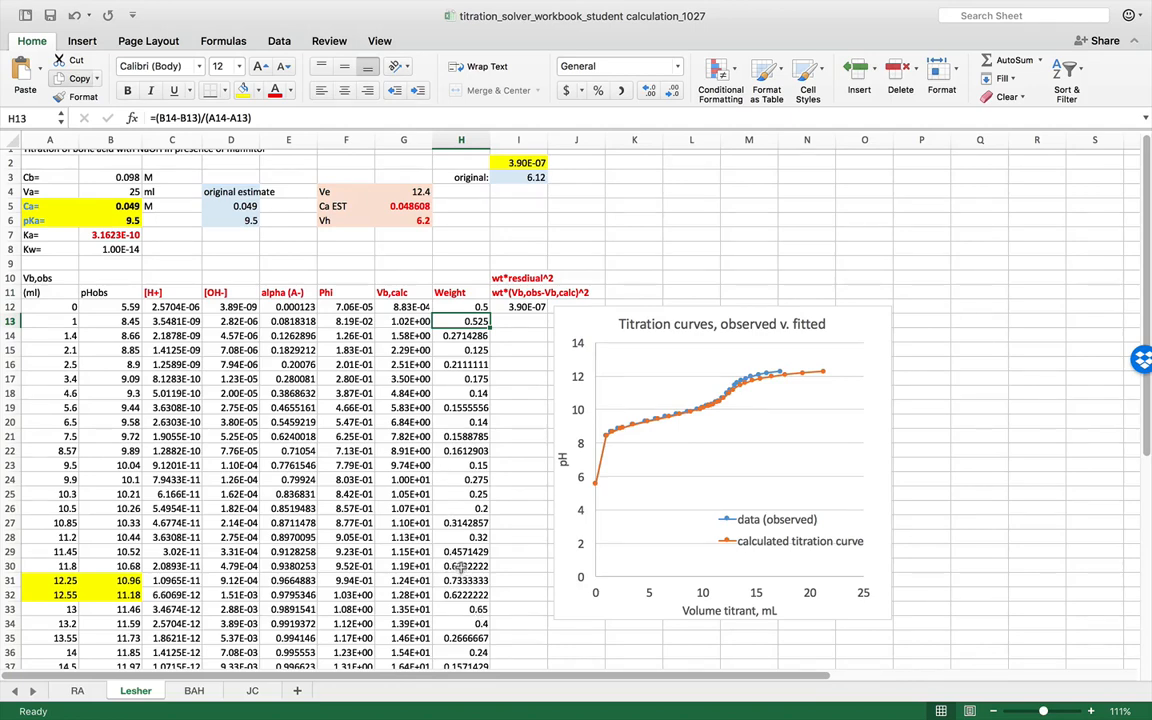
{"action": "scroll", "coordinate": [465, 560], "scroll_direction": "down", "scroll_amount": 1}
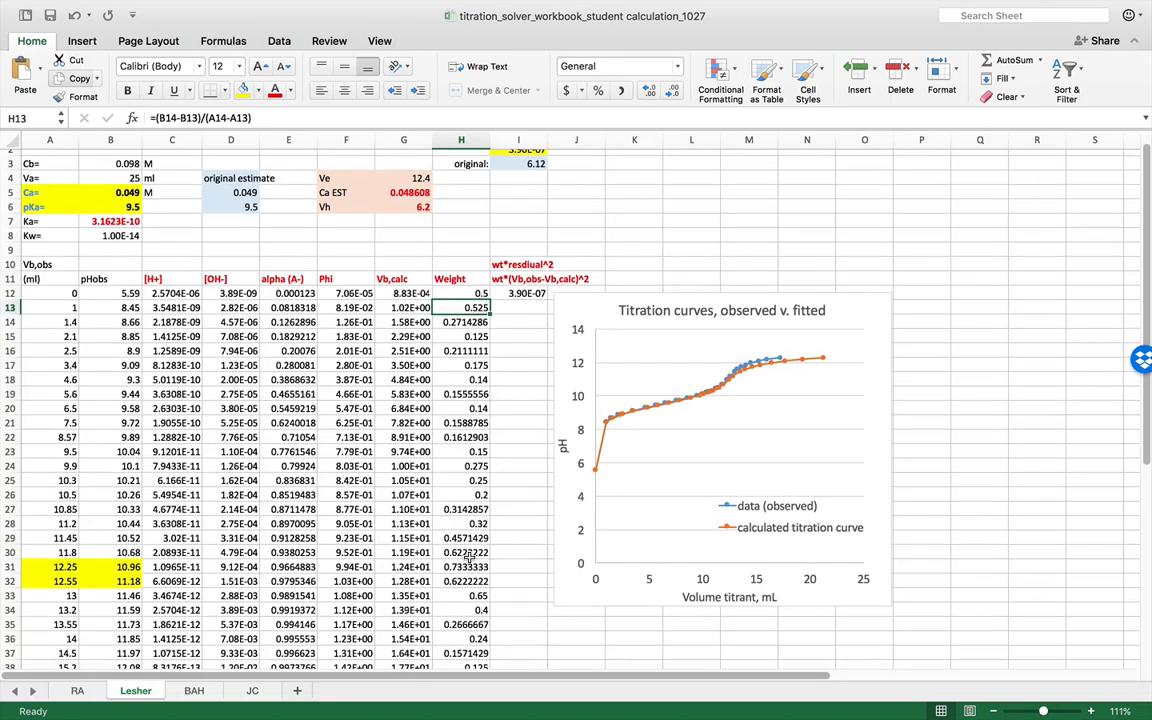
{"action": "scroll", "coordinate": [470, 556], "scroll_direction": "down", "scroll_amount": 1}
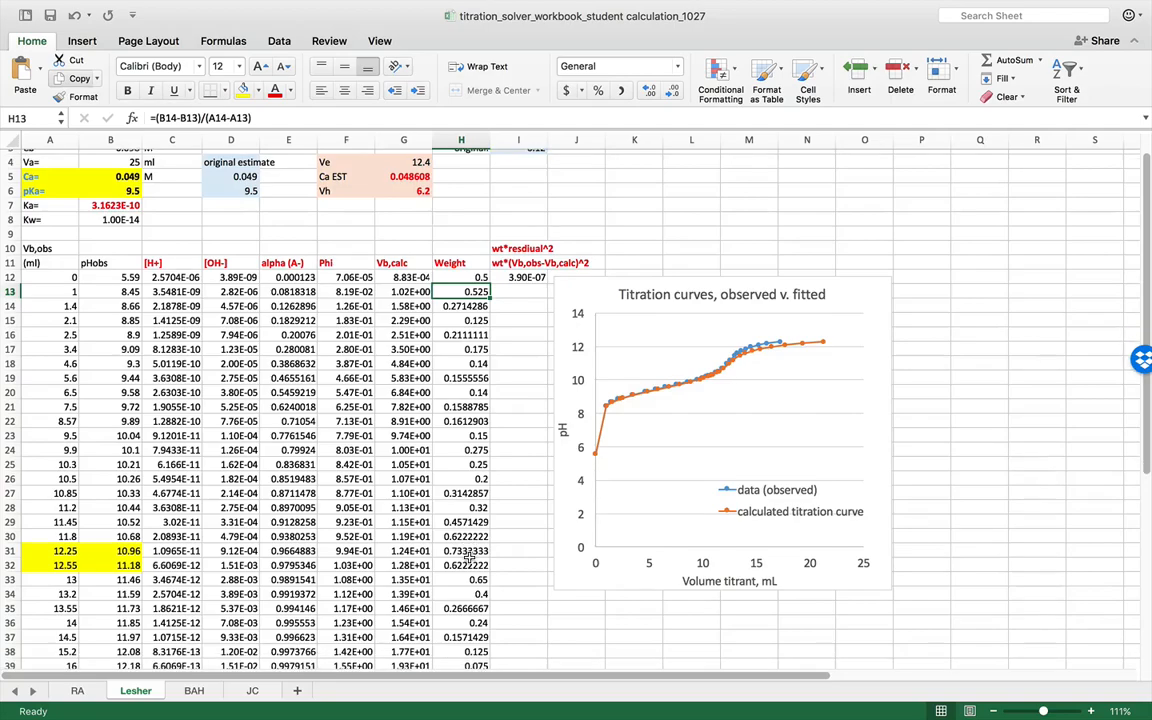
{"action": "scroll", "coordinate": [470, 558], "scroll_direction": "down", "scroll_amount": 5}
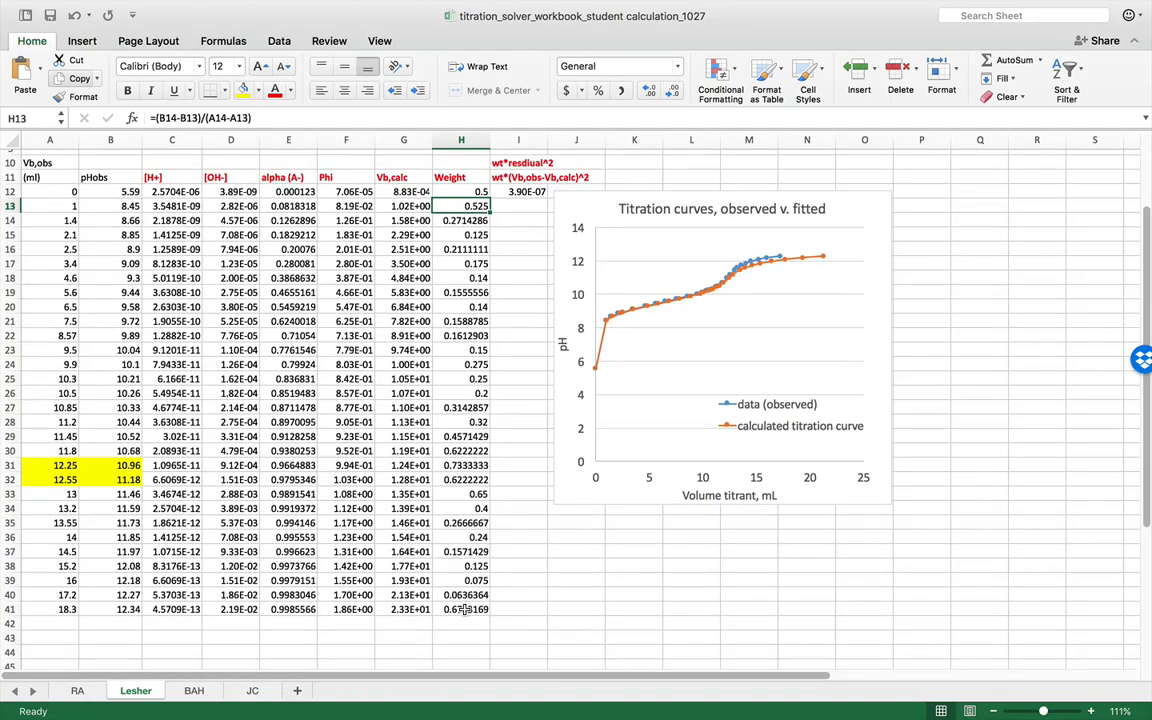
{"action": "left_click", "coordinate": [465, 609]}
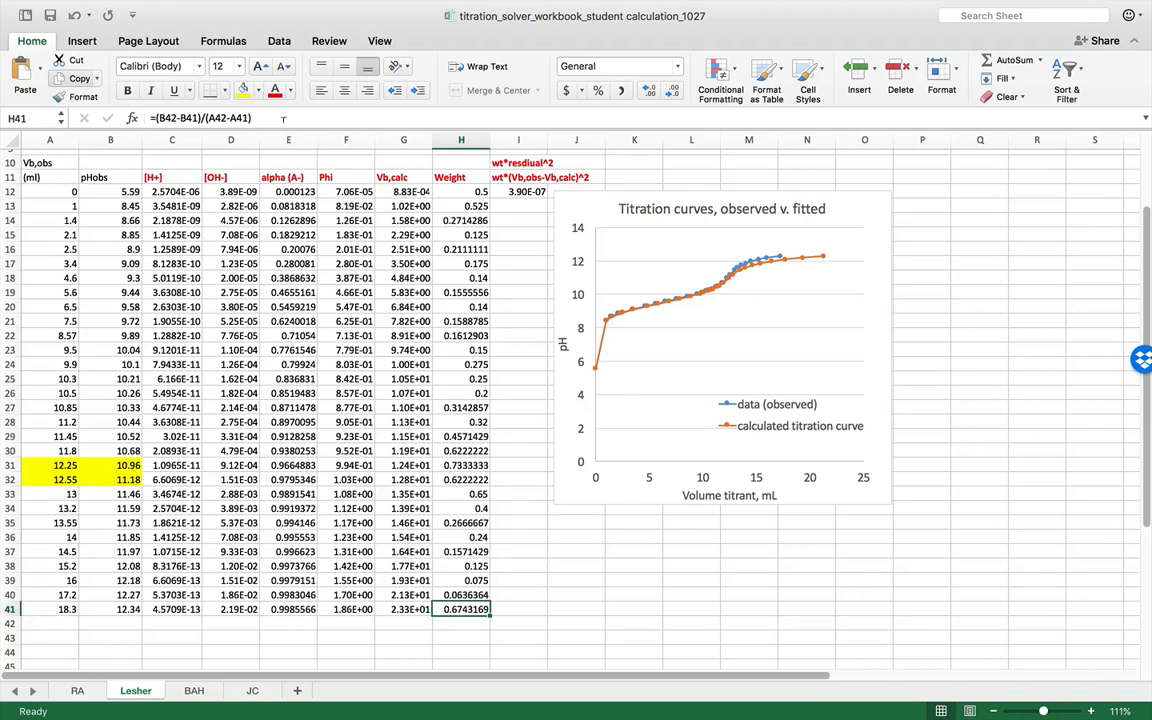
{"action": "left_click", "coordinate": [254, 116]}
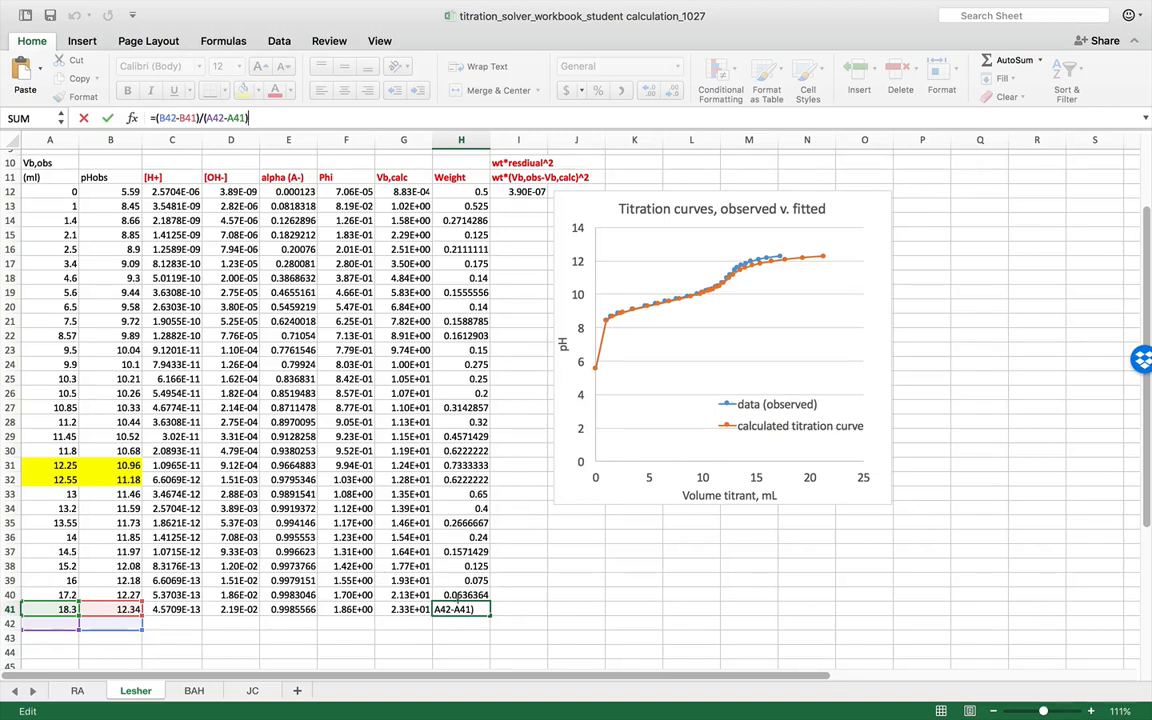
{"action": "type", "text": ".06"}
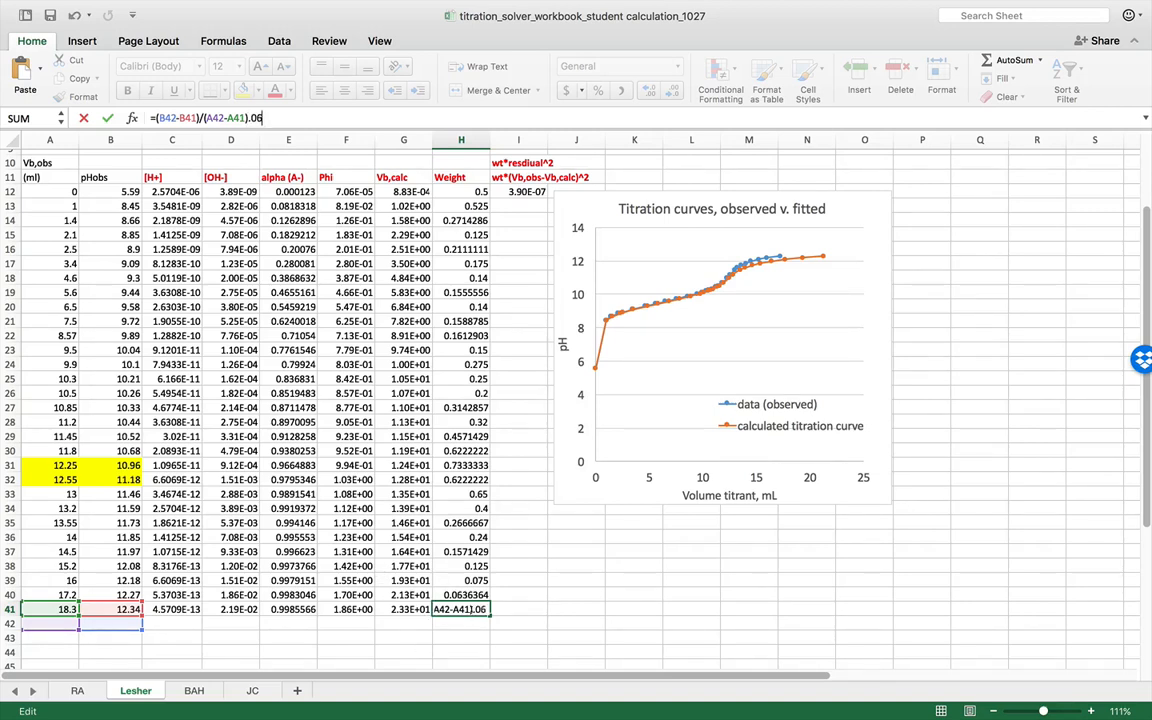
{"action": "key", "text": "Return"}
- Fill the weighted squared residual formula =H12*(A12-G12)^2 from I12 down the column through I41
{"action": "scroll", "coordinate": [691, 269], "scroll_direction": "up", "scroll_amount": 5}
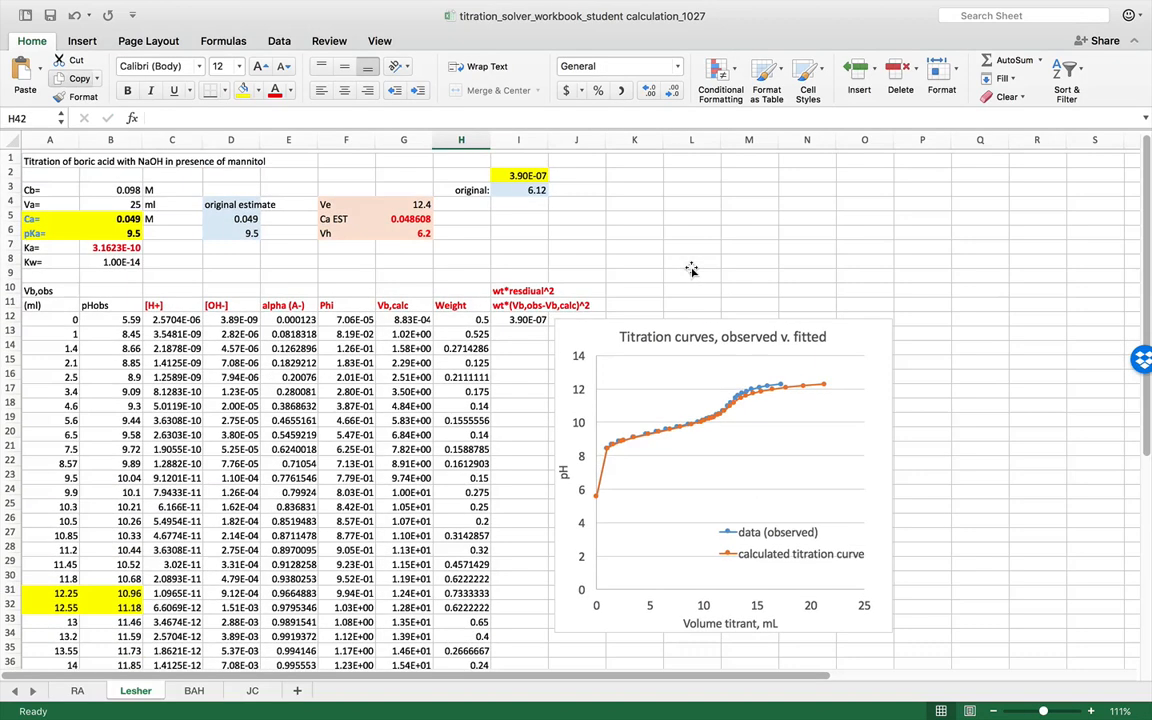
{"action": "left_click", "coordinate": [525, 315]}
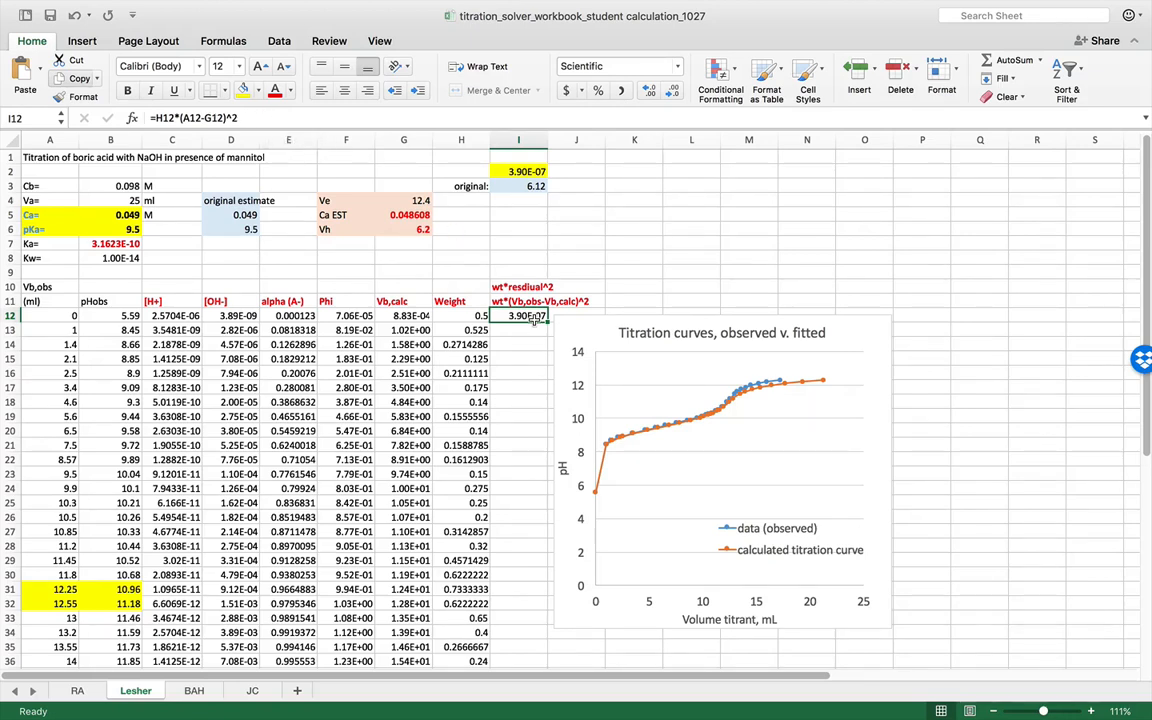
{"action": "left_click_drag", "start_coordinate": [547, 321], "coordinate": [525, 610]}
{"action": "left_click", "coordinate": [520, 618], "text": "shift"}
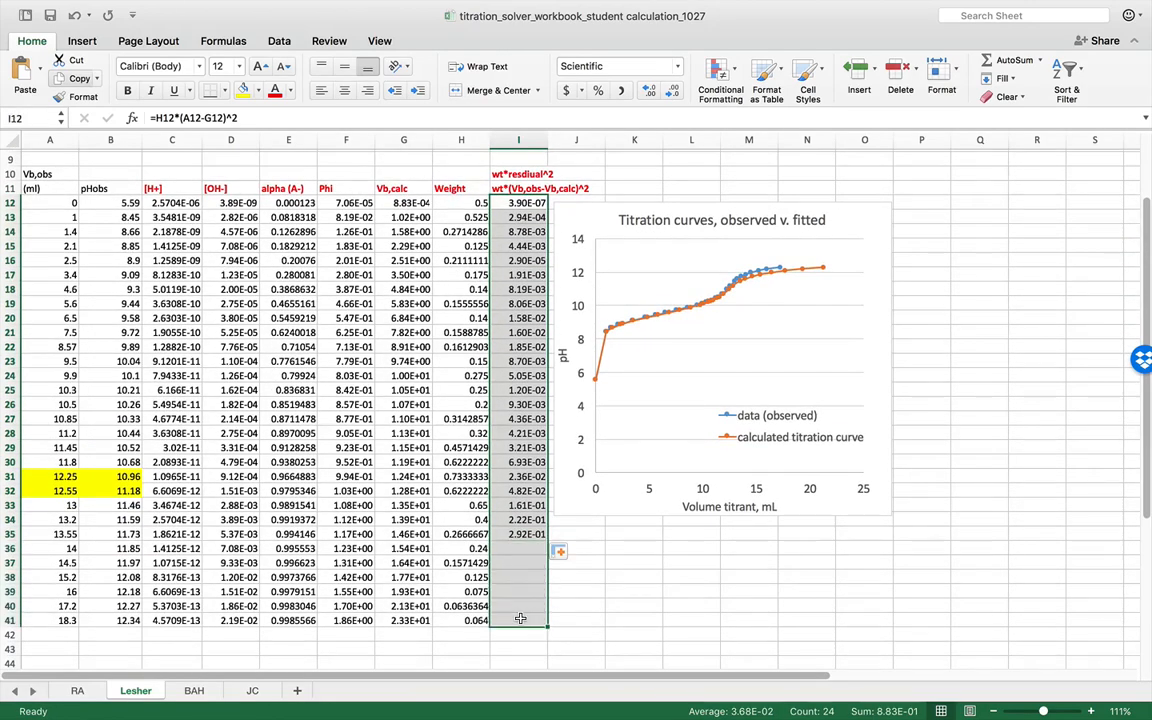
{"action": "key", "text": "ctrl+d"}
{"action": "scroll", "coordinate": [717, 341], "scroll_direction": "up", "scroll_amount": 2}
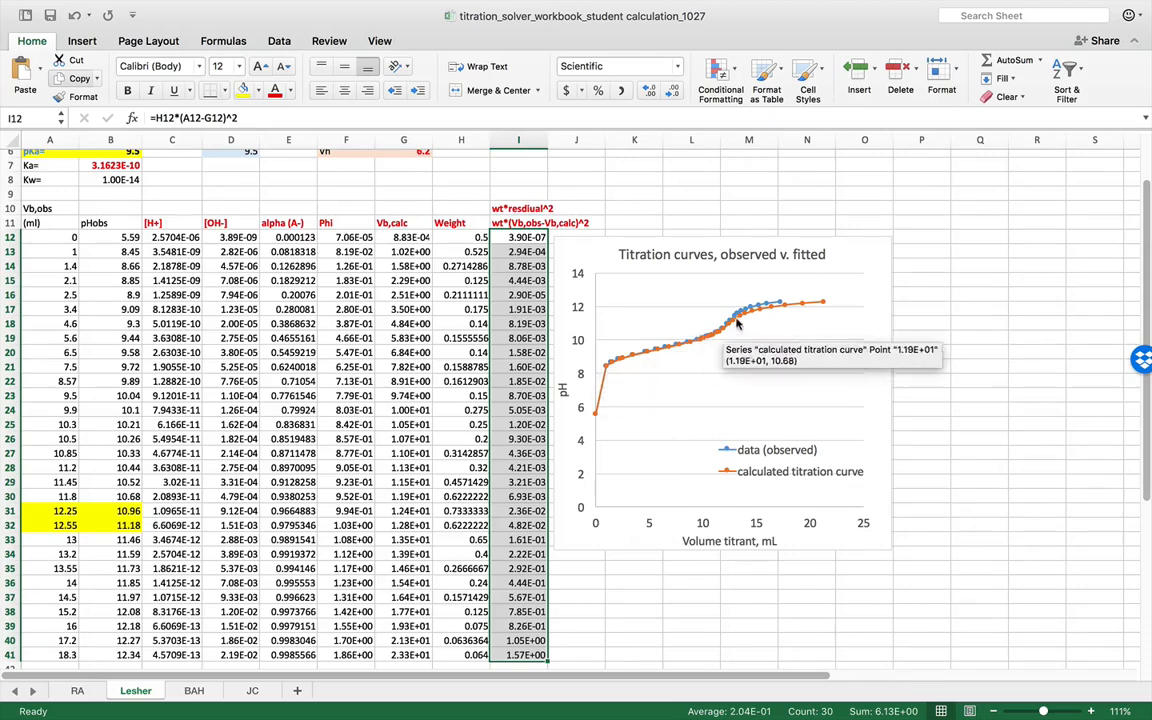
- Review the formula in I2 and check which range of weighted squared residuals it sums
{"action": "scroll", "coordinate": [560, 378], "scroll_direction": "up", "scroll_amount": 5}
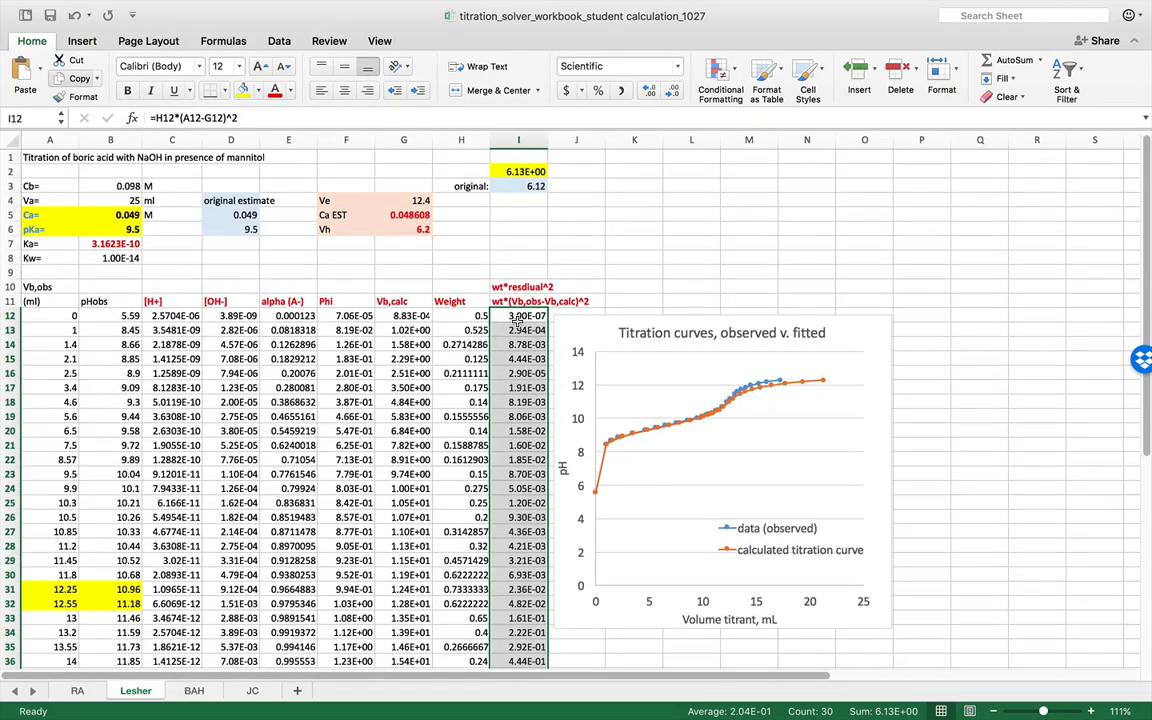
{"action": "left_click", "coordinate": [508, 172]}
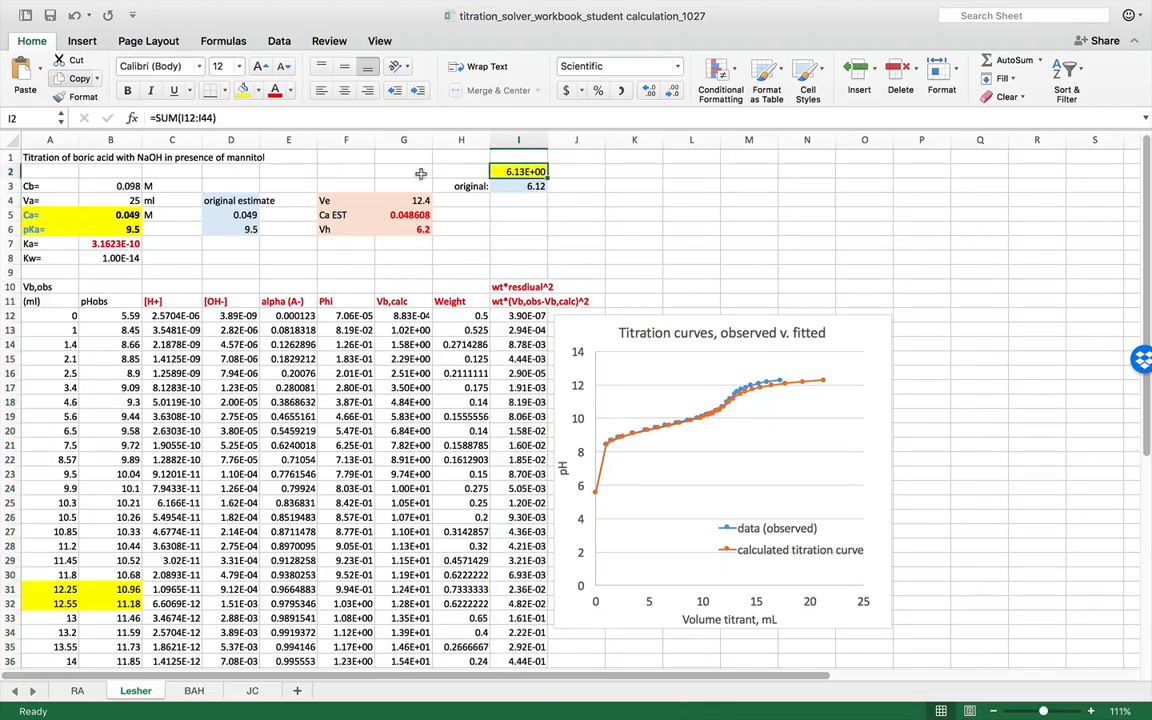
{"action": "key", "text": "F2"}
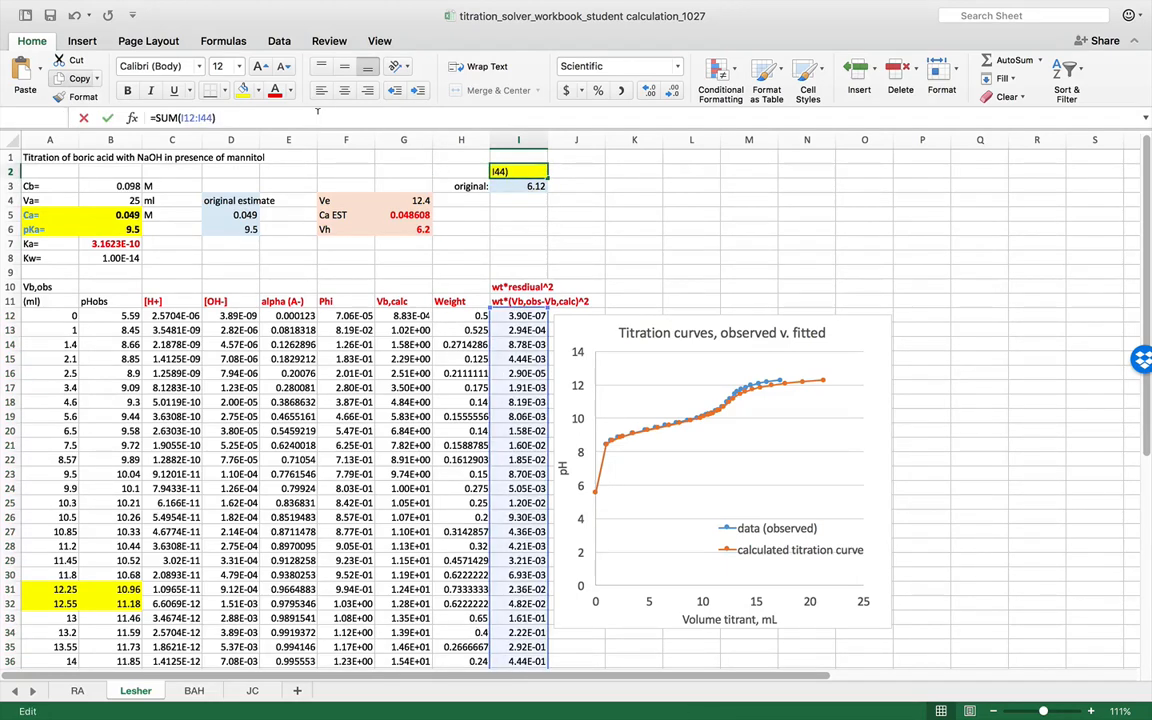
{"action": "scroll", "coordinate": [521, 363], "scroll_direction": "down", "scroll_amount": 5}
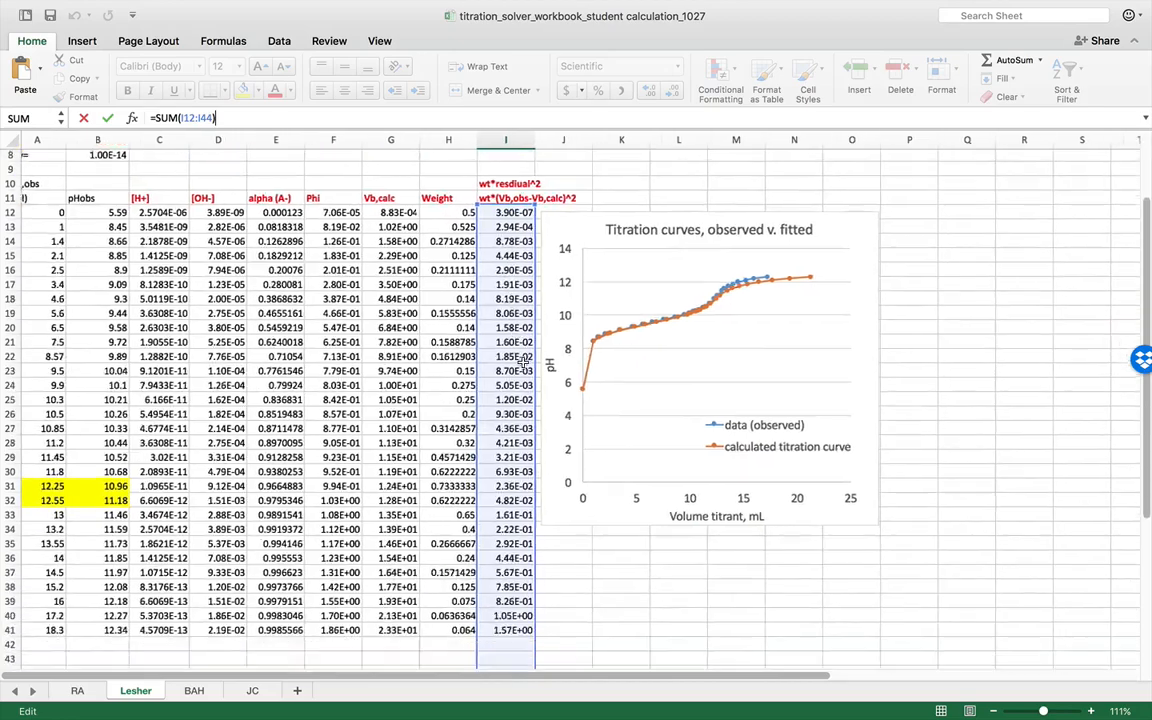
{"action": "scroll", "coordinate": [521, 363], "scroll_direction": "up", "scroll_amount": 3}
{"action": "scroll", "coordinate": [521, 363], "scroll_direction": "up", "scroll_amount": 3}
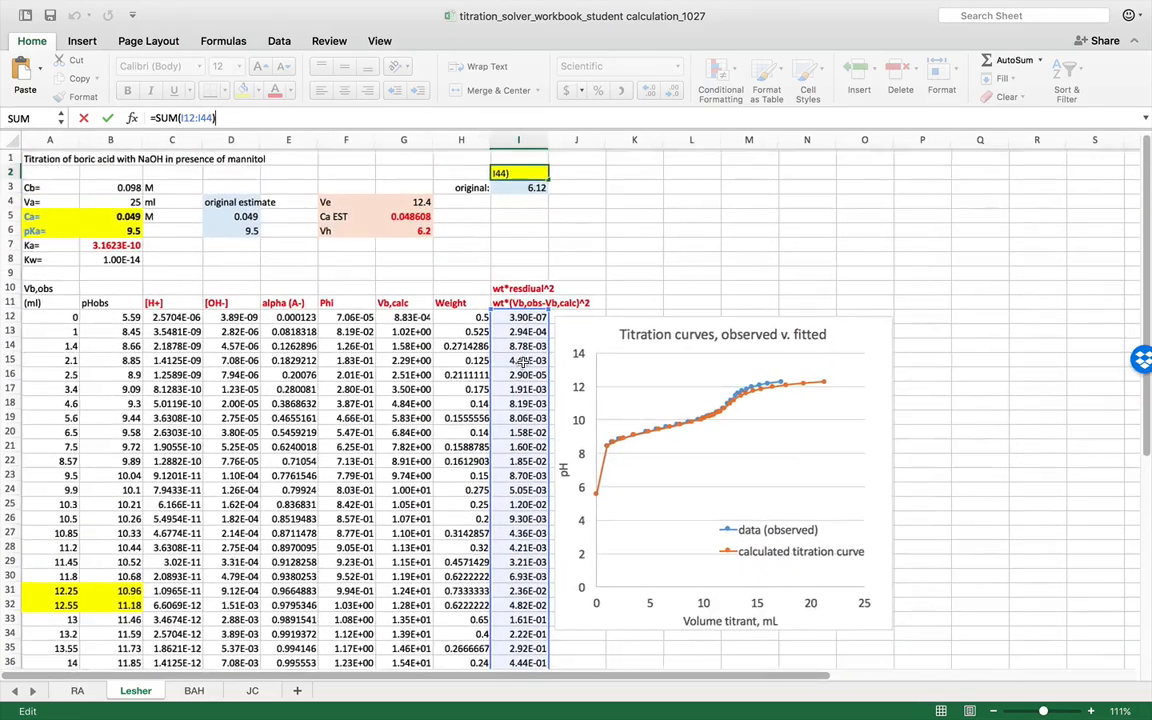
{"action": "key", "text": "Return"}
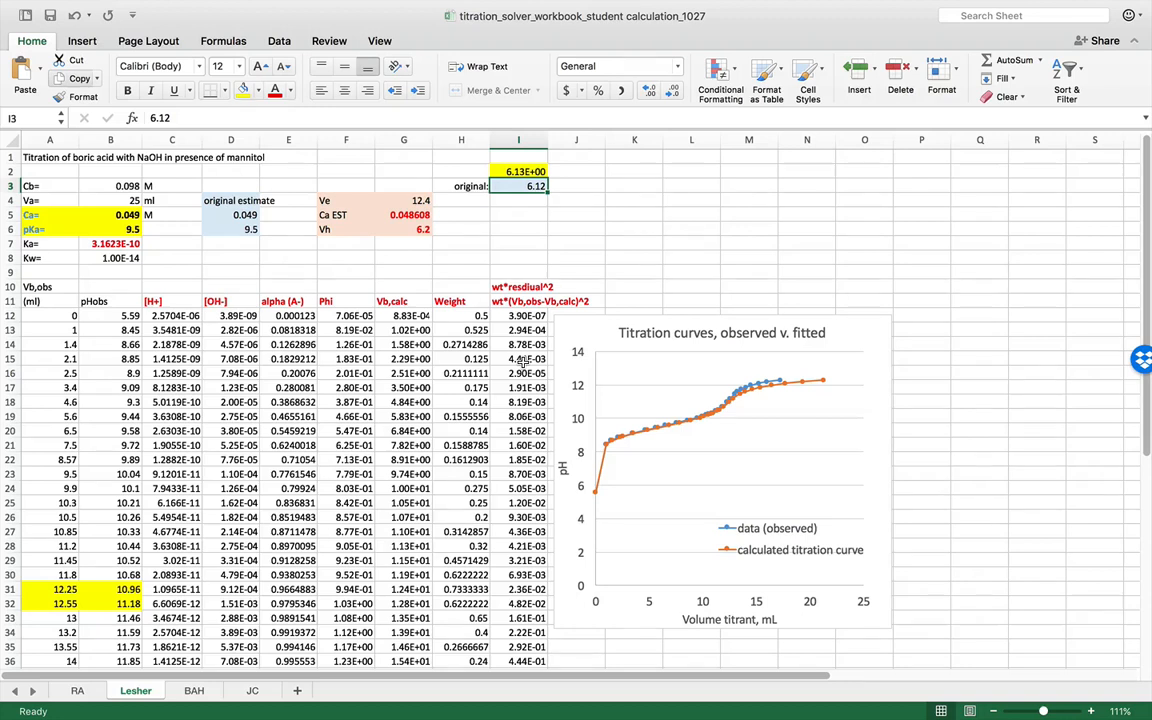
- Set the original sum of weighted squared residuals in I3 to 6.13
{"action": "key", "text": "Left"}
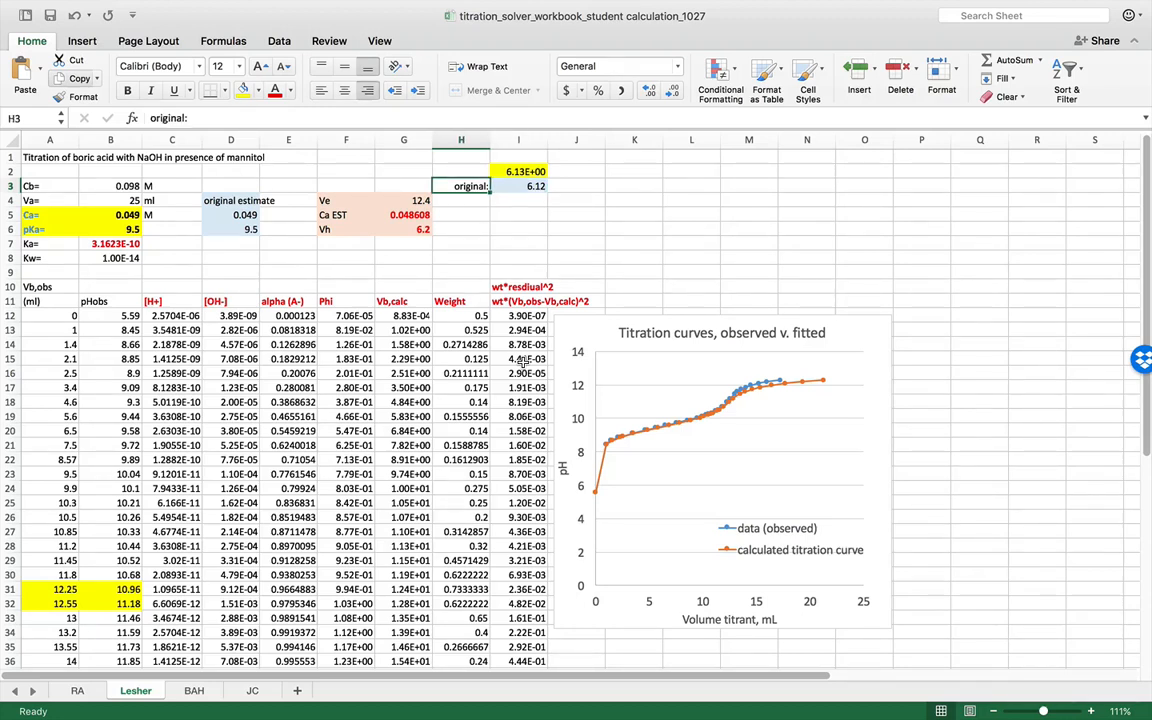
{"action": "key", "text": "Right"}
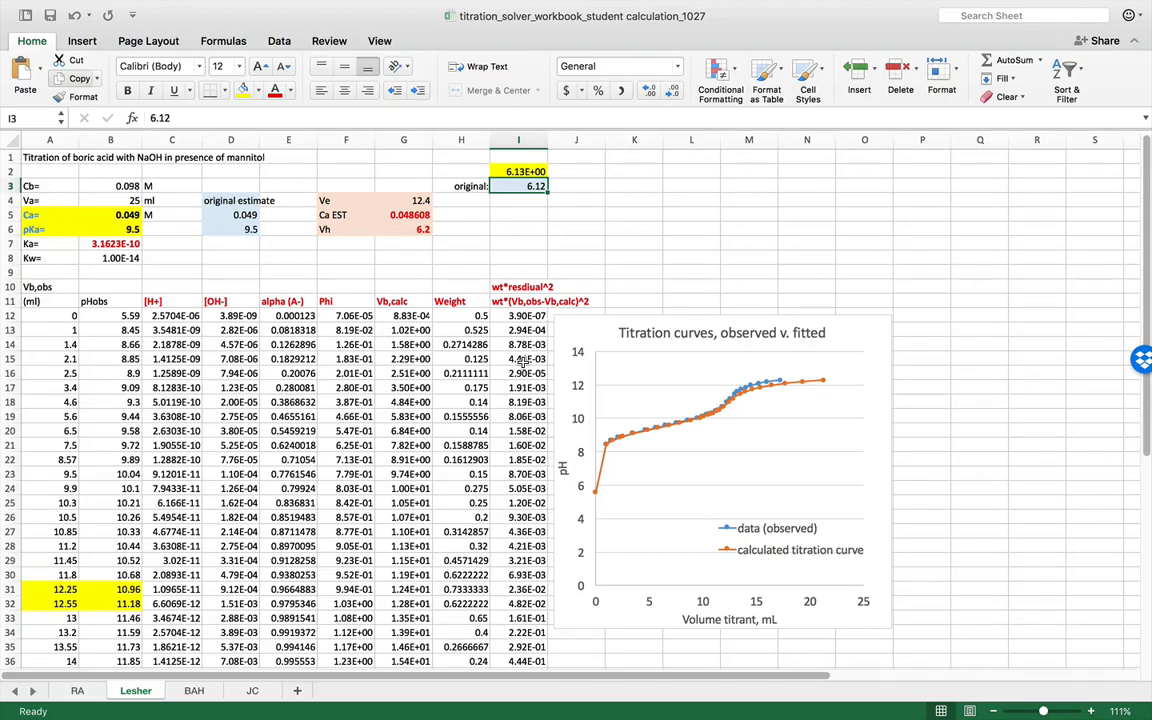
{"action": "type", "text": "6.13"}
{"action": "key", "text": "Return"}
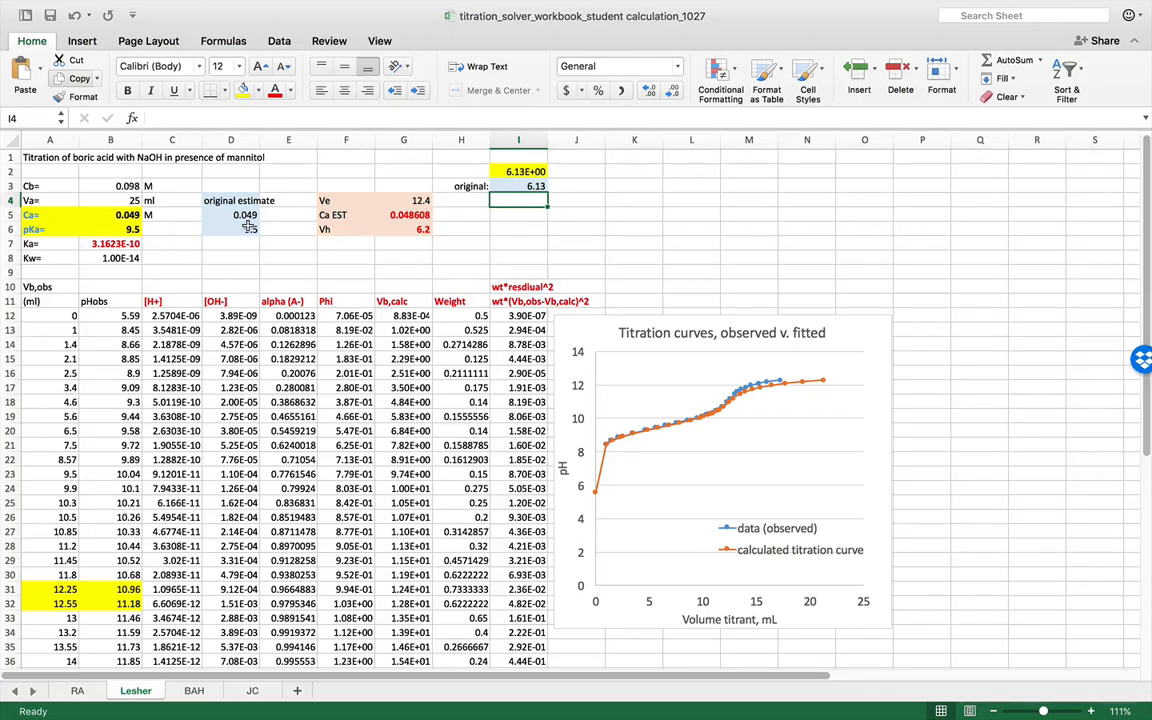
{"action": "left_click", "coordinate": [586, 224]}
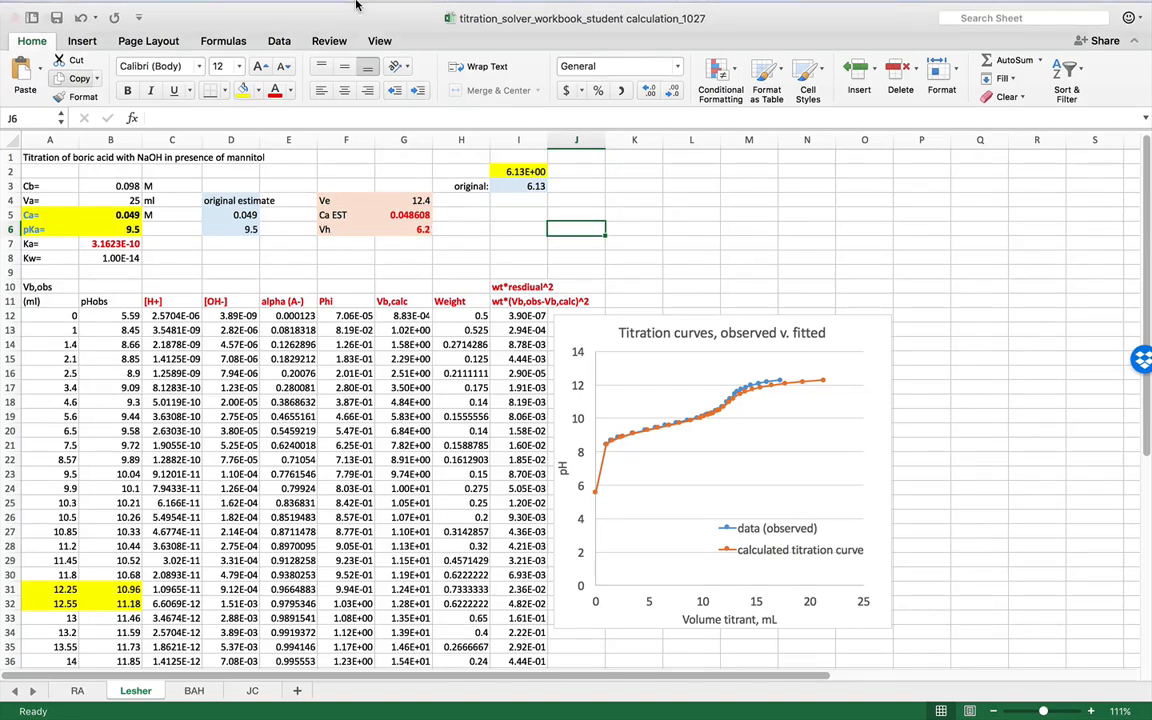
- Run Solver to minimize the residual sum in I2 by changing Ca and pKa in B5:B6, and keep the Solver solution
{"action": "mouse_move", "coordinate": [356, 7]}
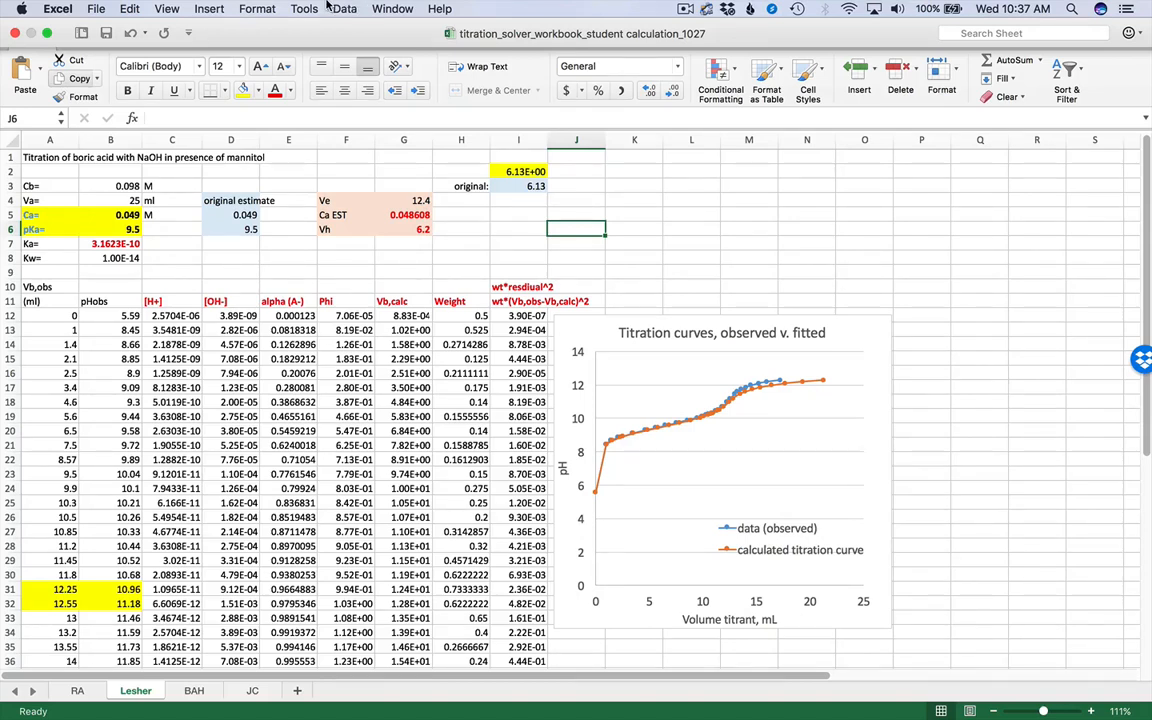
{"action": "left_click", "coordinate": [344, 8]}
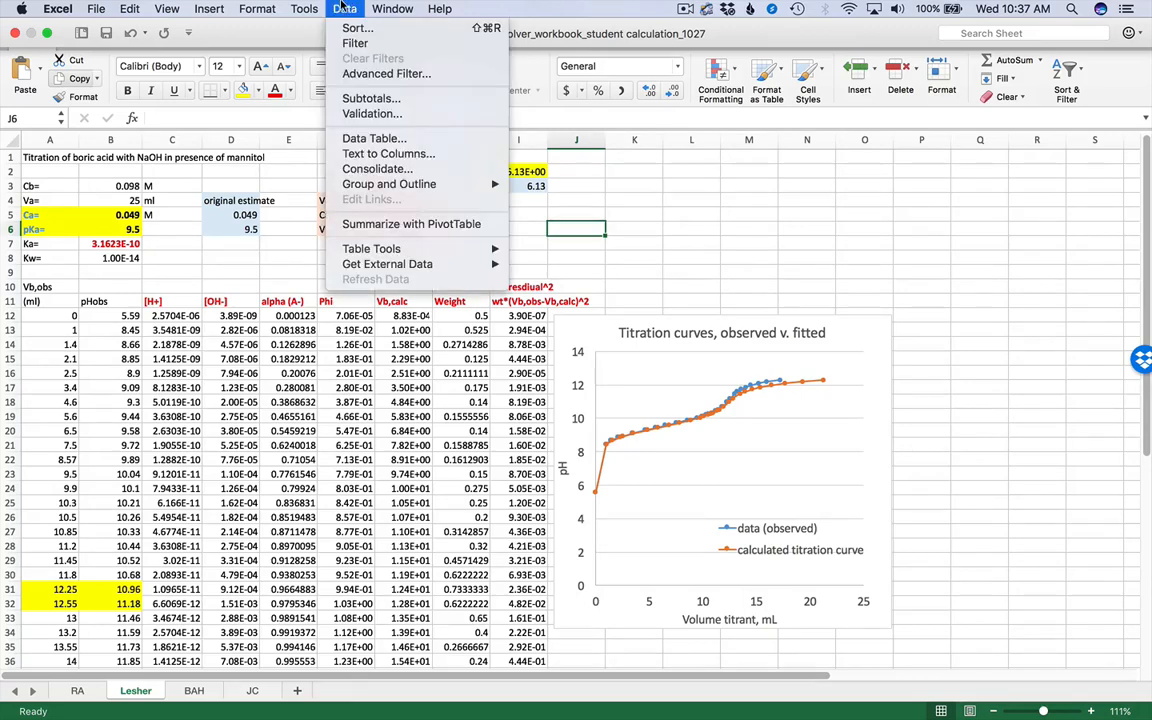
{"action": "mouse_move", "coordinate": [292, 8]}
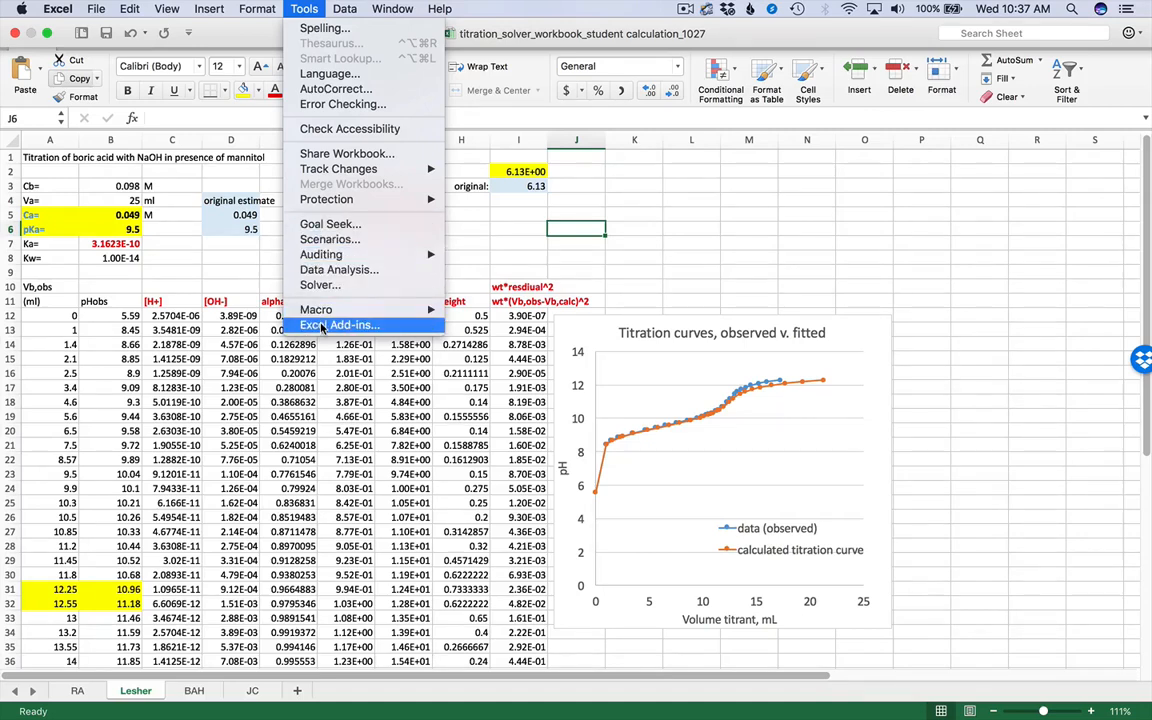
{"action": "left_click", "coordinate": [318, 289]}
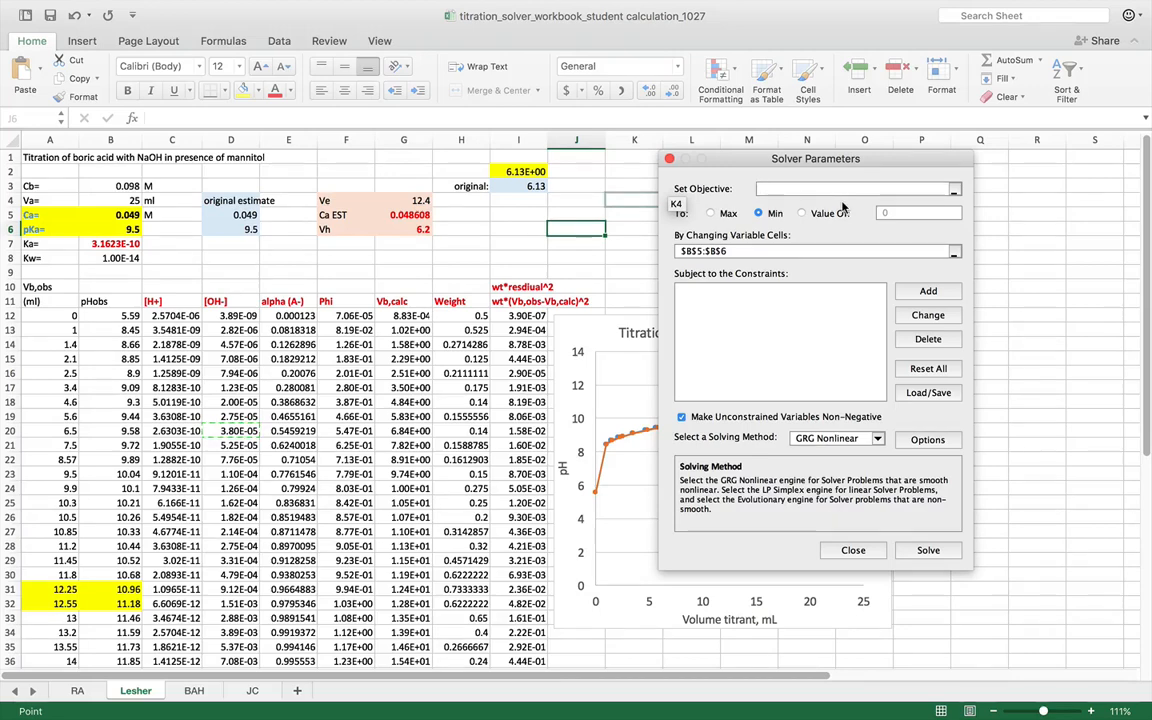
{"action": "left_click_drag", "start_coordinate": [715, 158], "coordinate": [944, 174]}
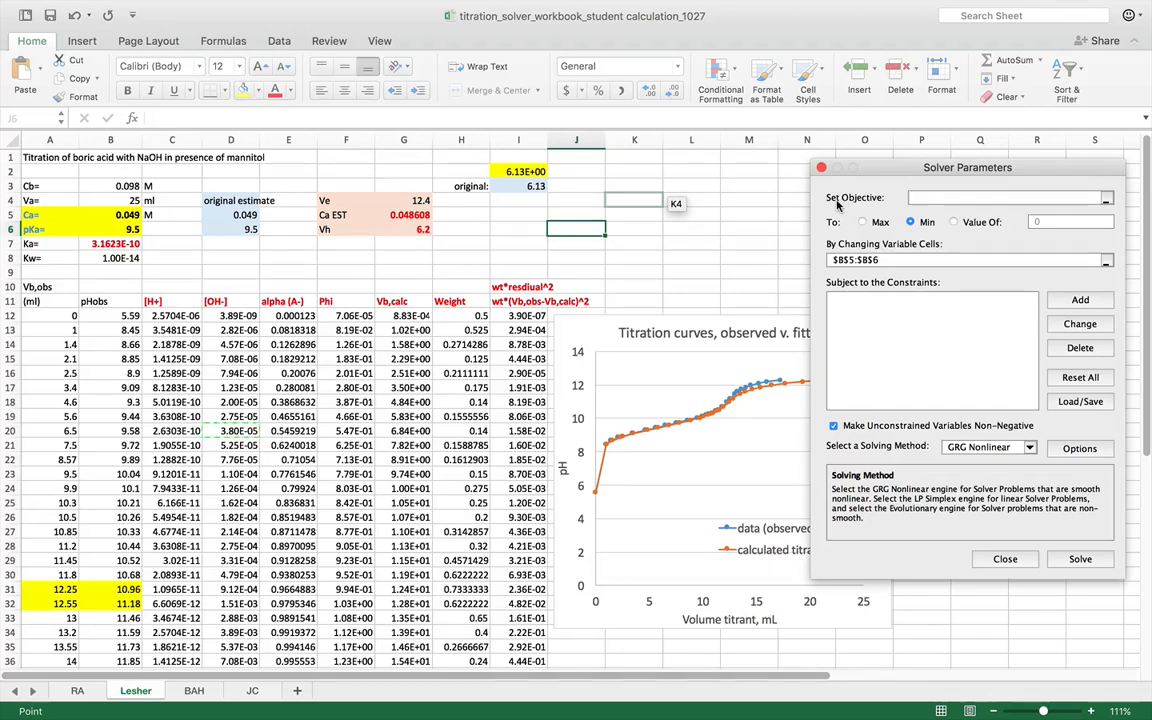
{"action": "left_click", "coordinate": [511, 174]}
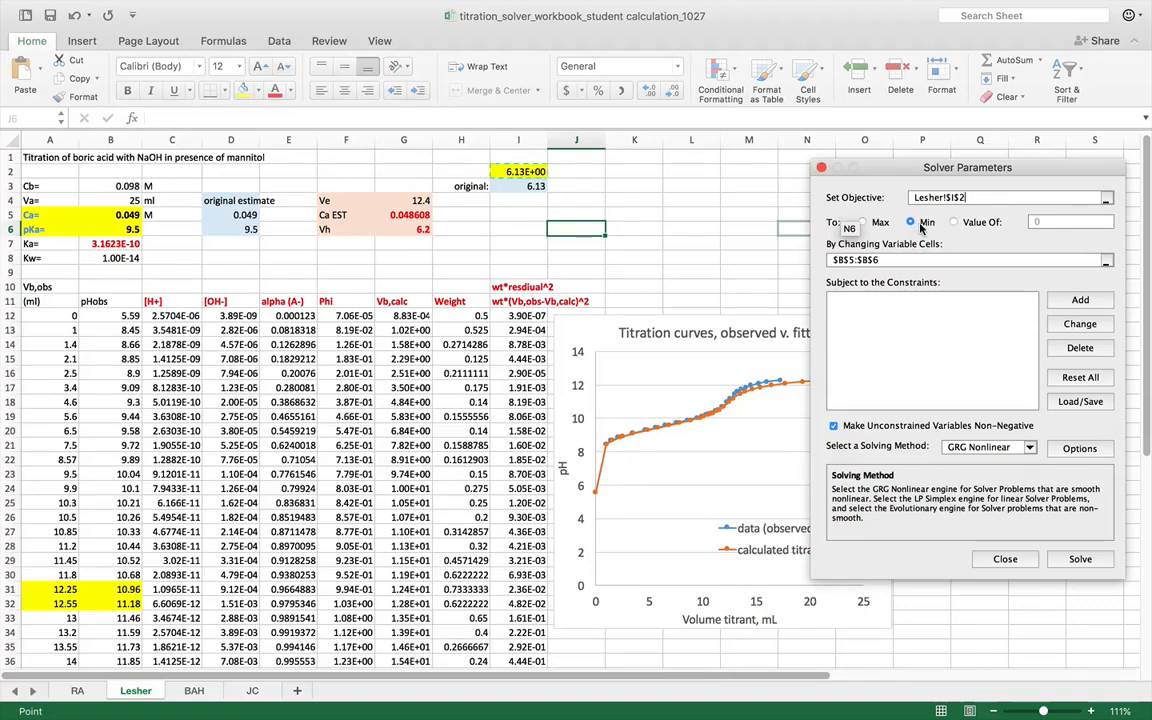
{"action": "left_click", "coordinate": [885, 259]}
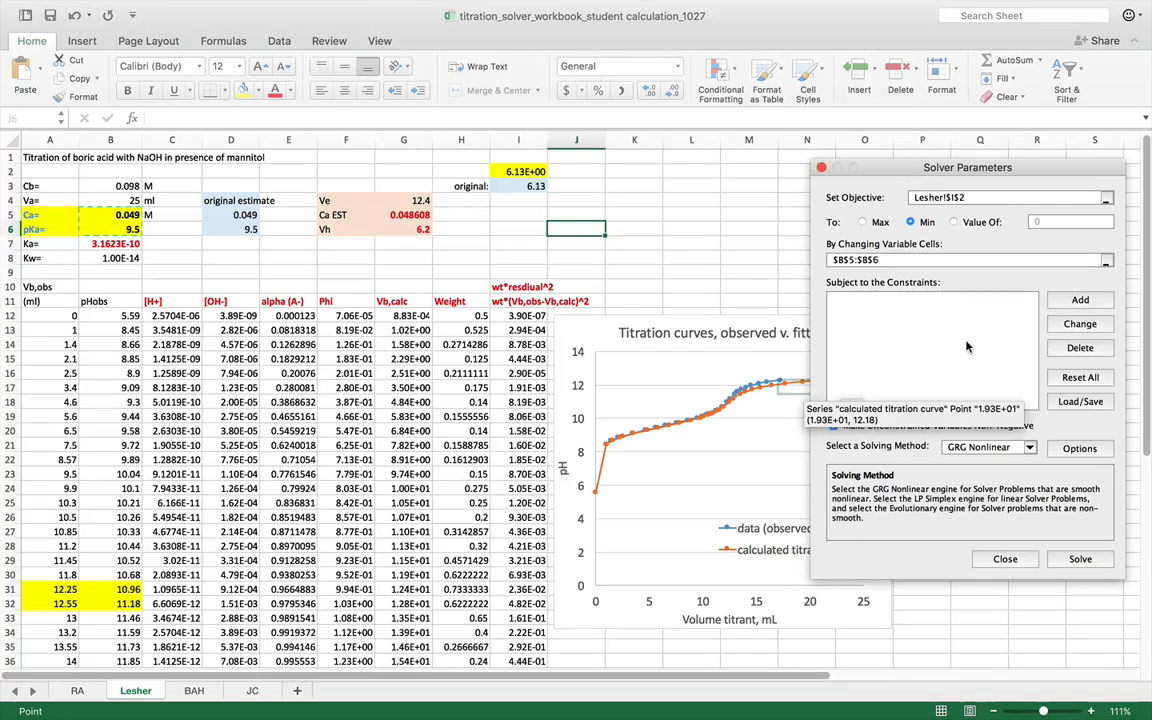
{"action": "left_click", "coordinate": [1073, 562]}
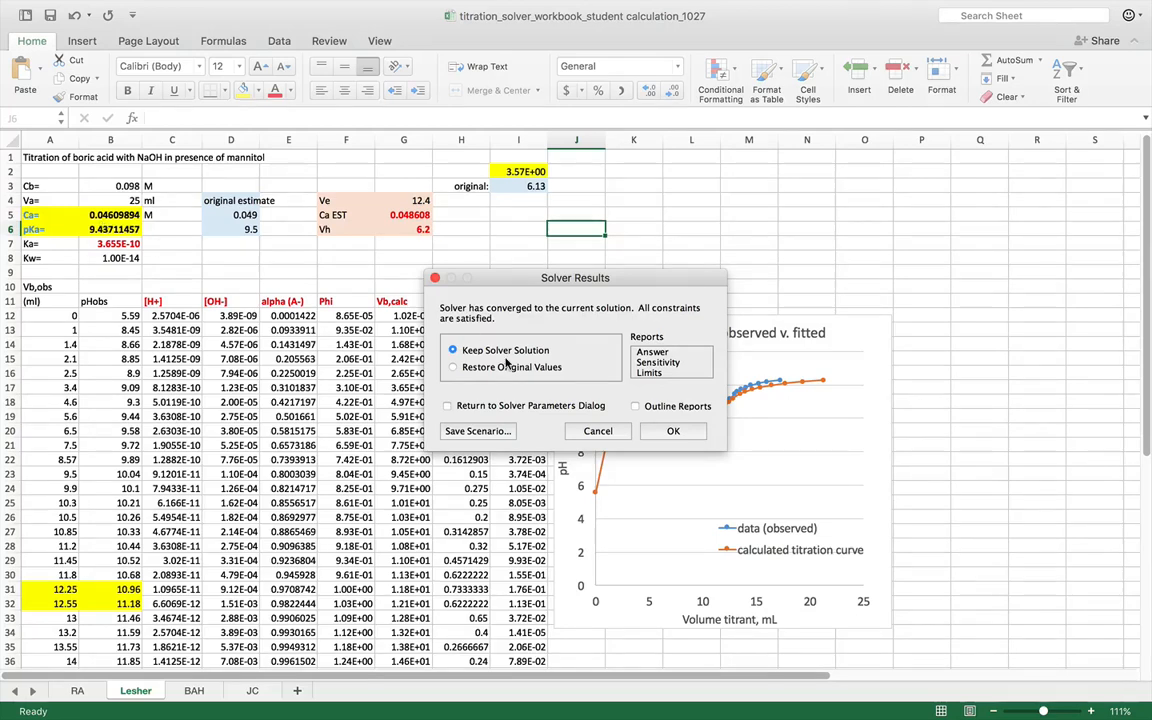
{"action": "left_click", "coordinate": [672, 432]}
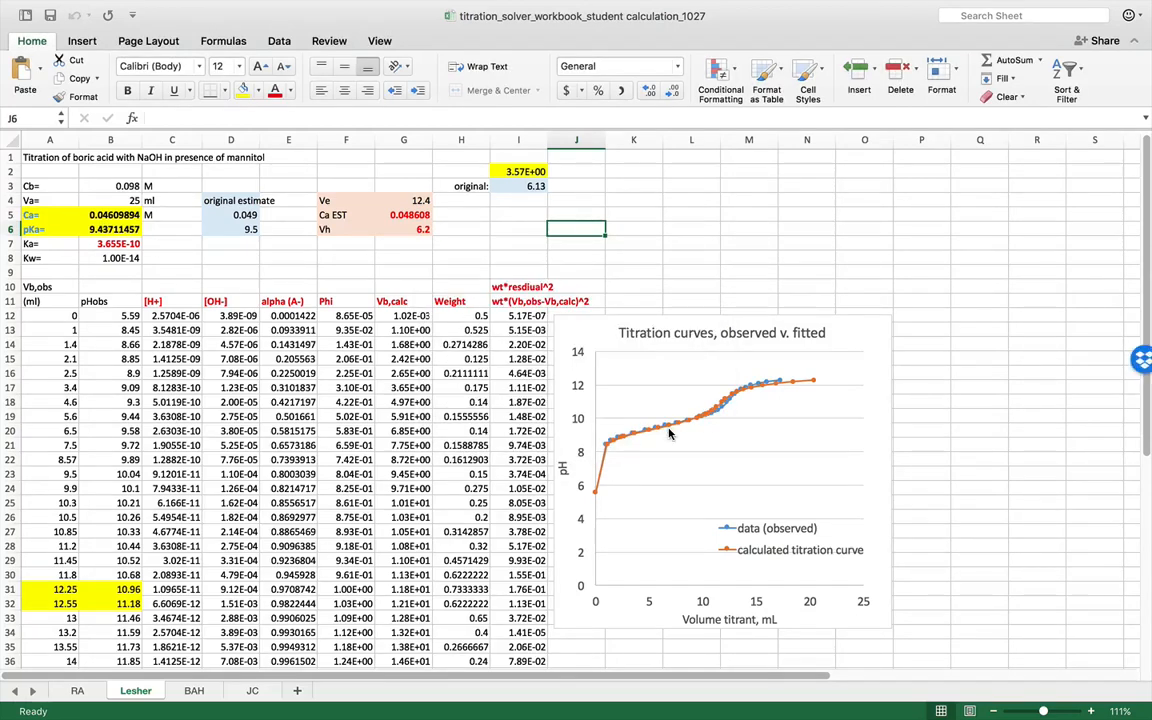